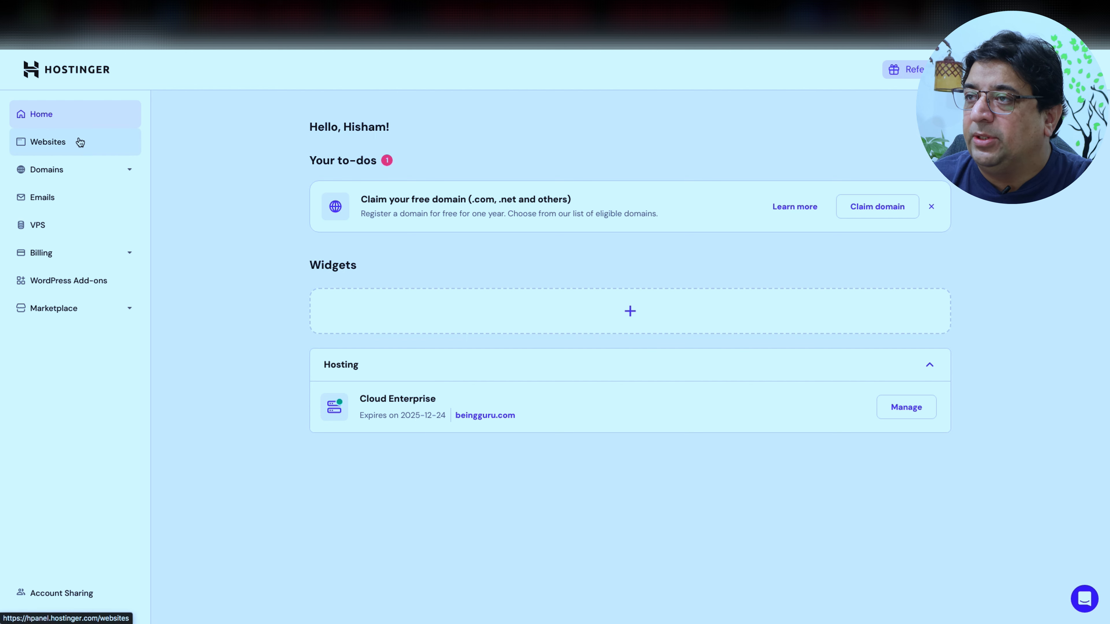
- From the Websites list, add a new WordPress website
click(80, 141)
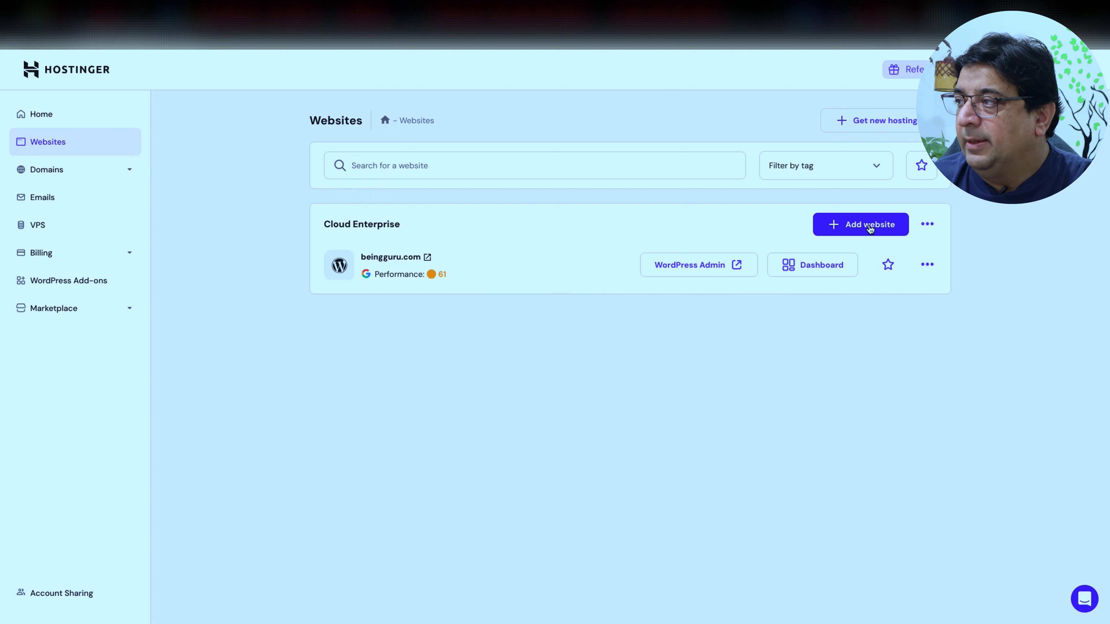
click(864, 225)
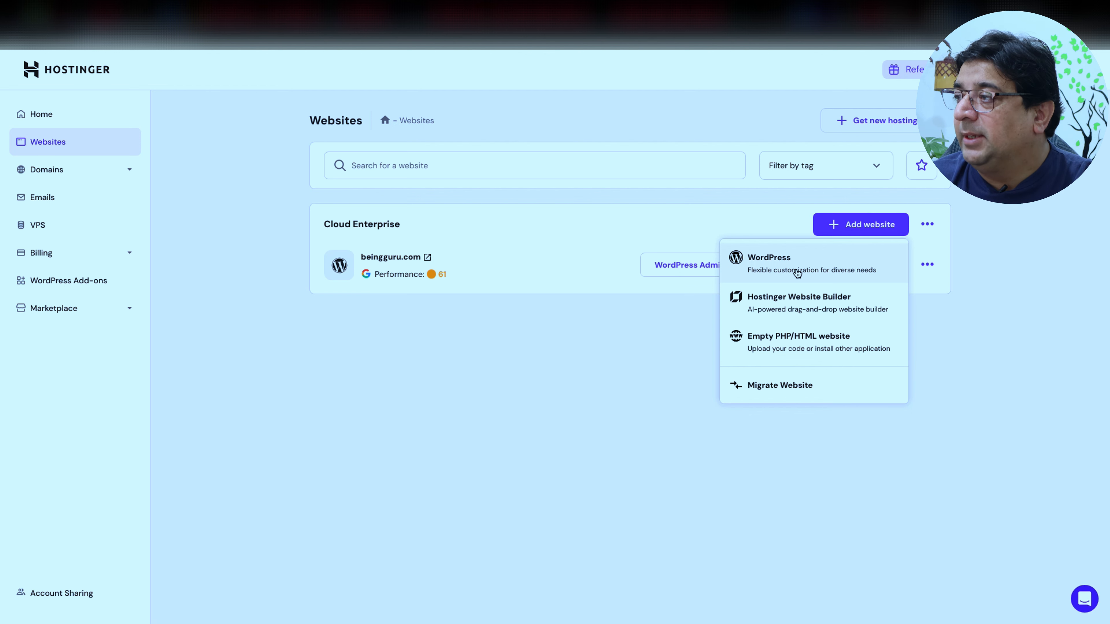
click(797, 272)
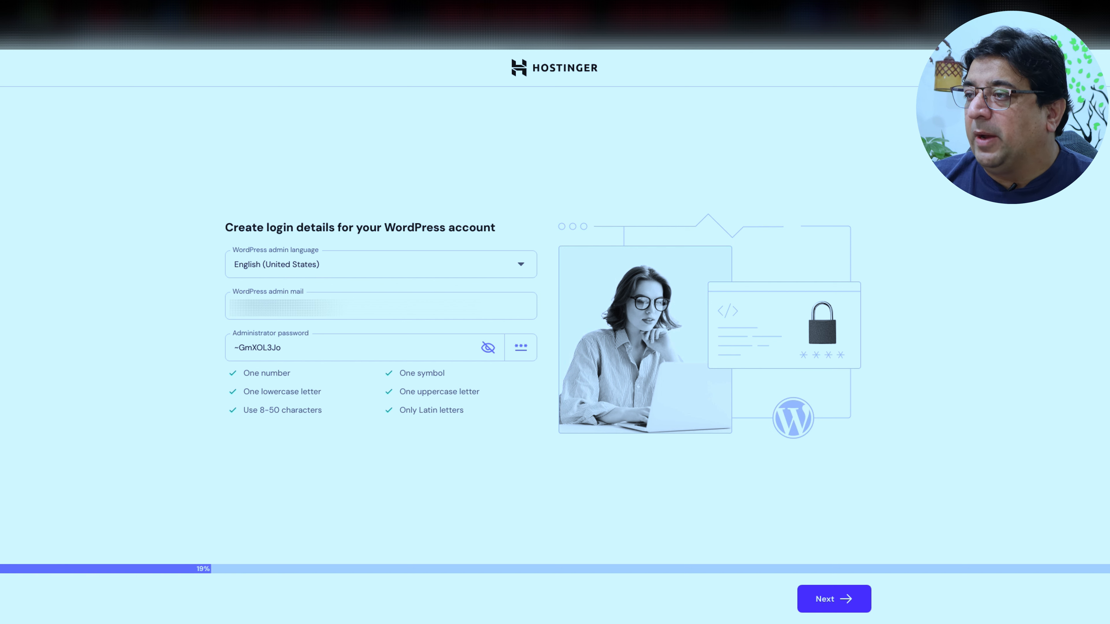
- Replace the suggested administrator password with your own and continue
triple_click(302, 348)
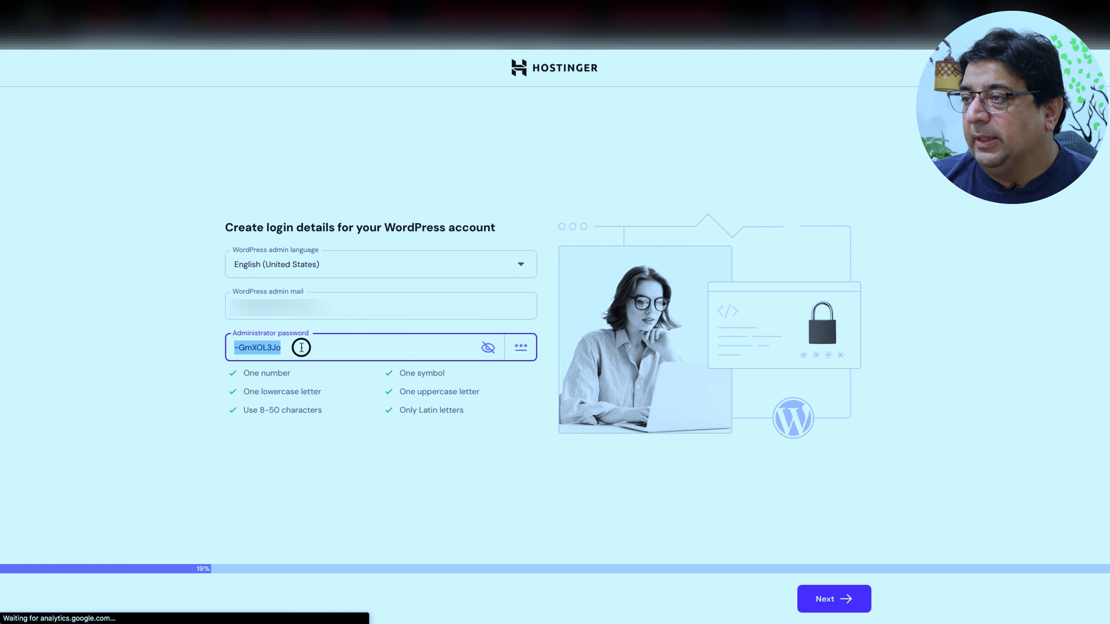
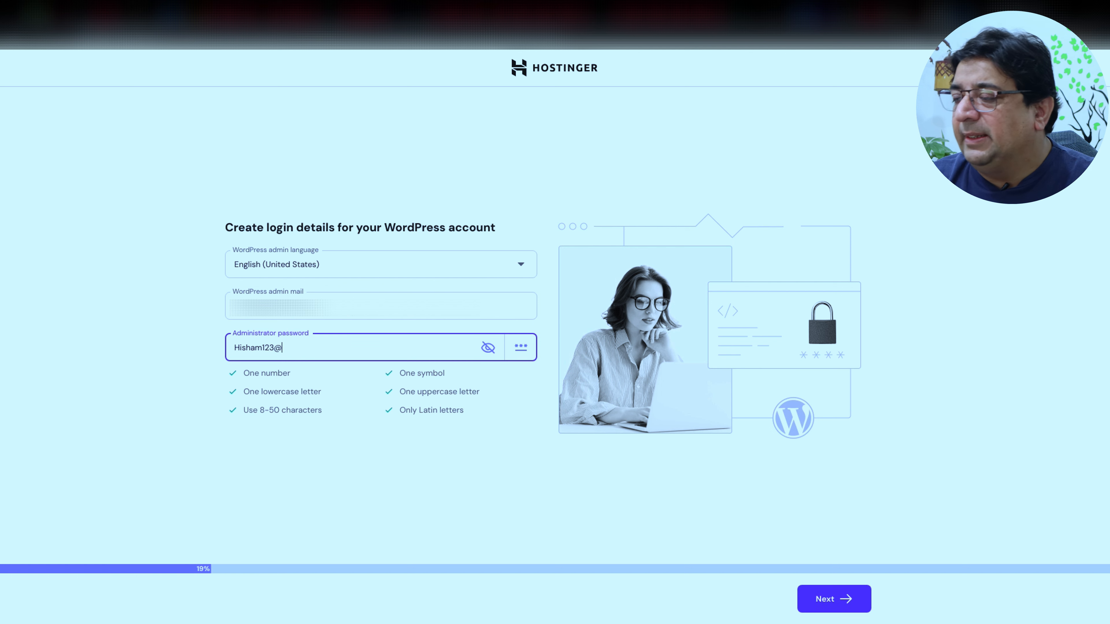
click(823, 599)
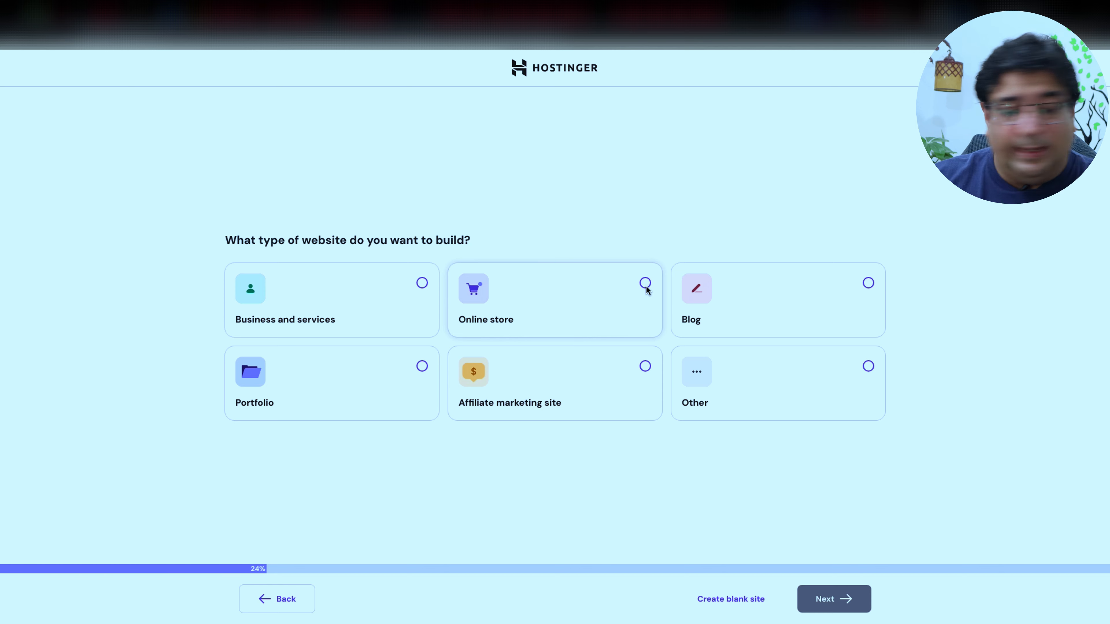
- Choose Online store as the website type and select the Greenstore plant-shop template
click(646, 285)
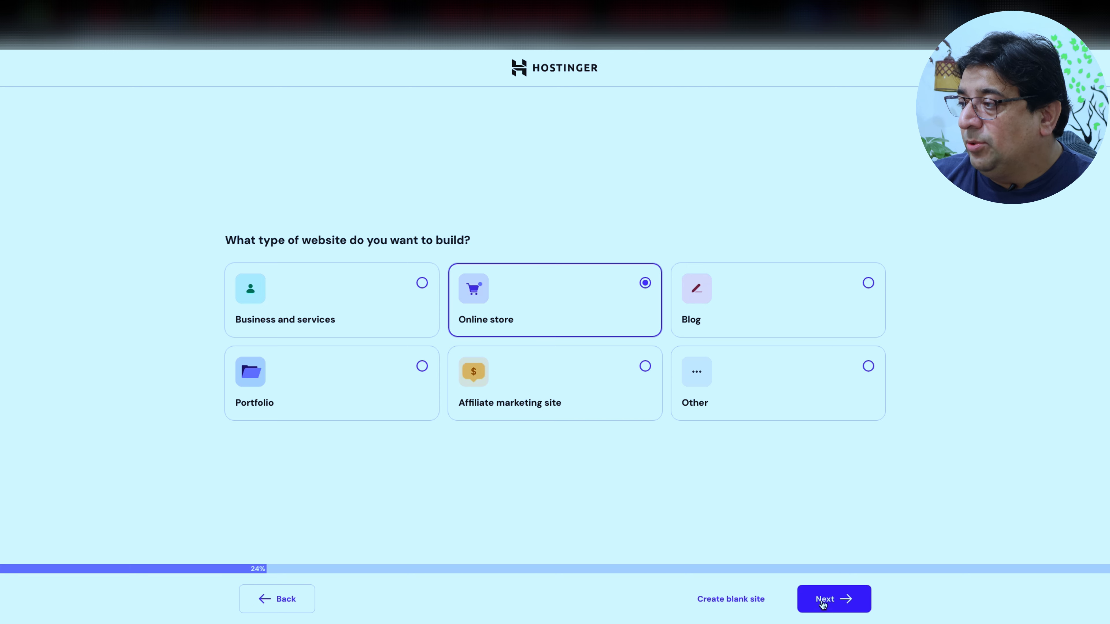
click(823, 604)
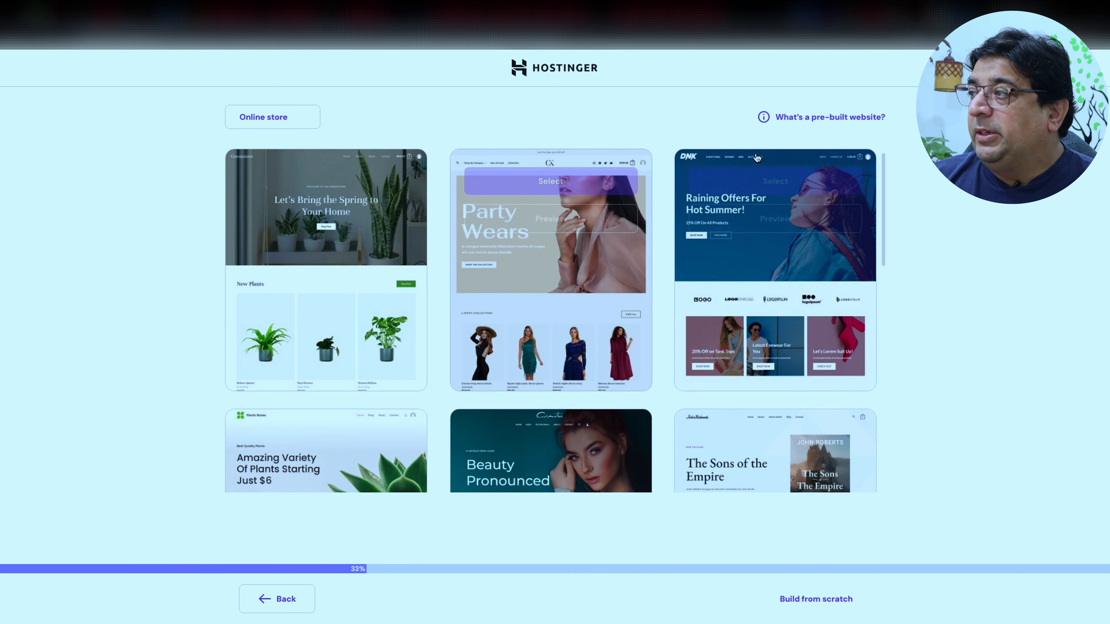
drag(884, 177, 936, 317)
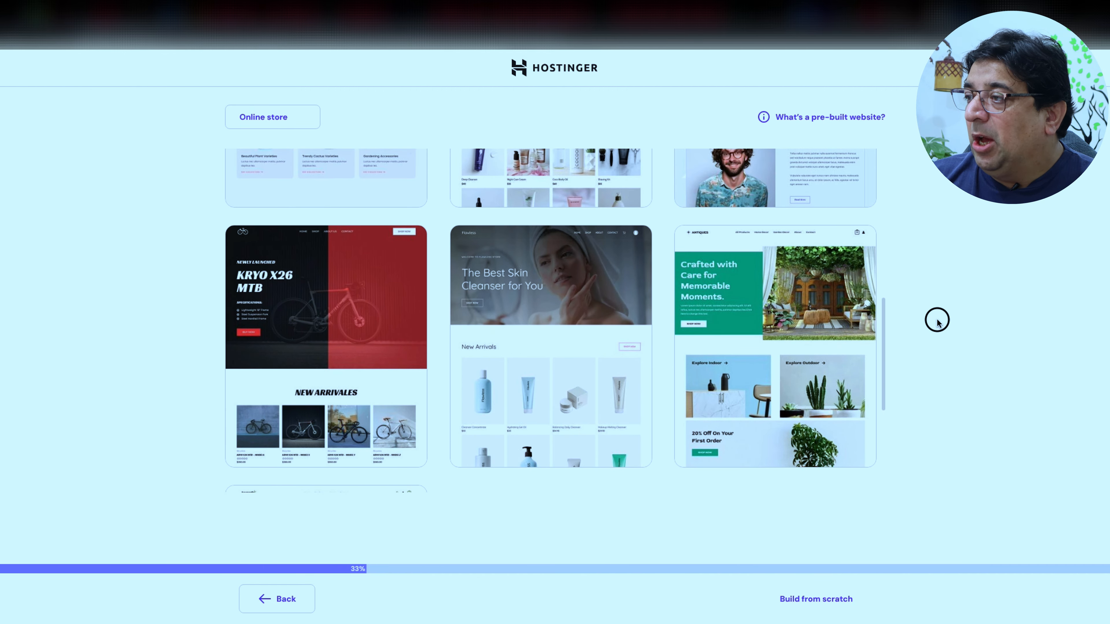
mouse_move(541, 300)
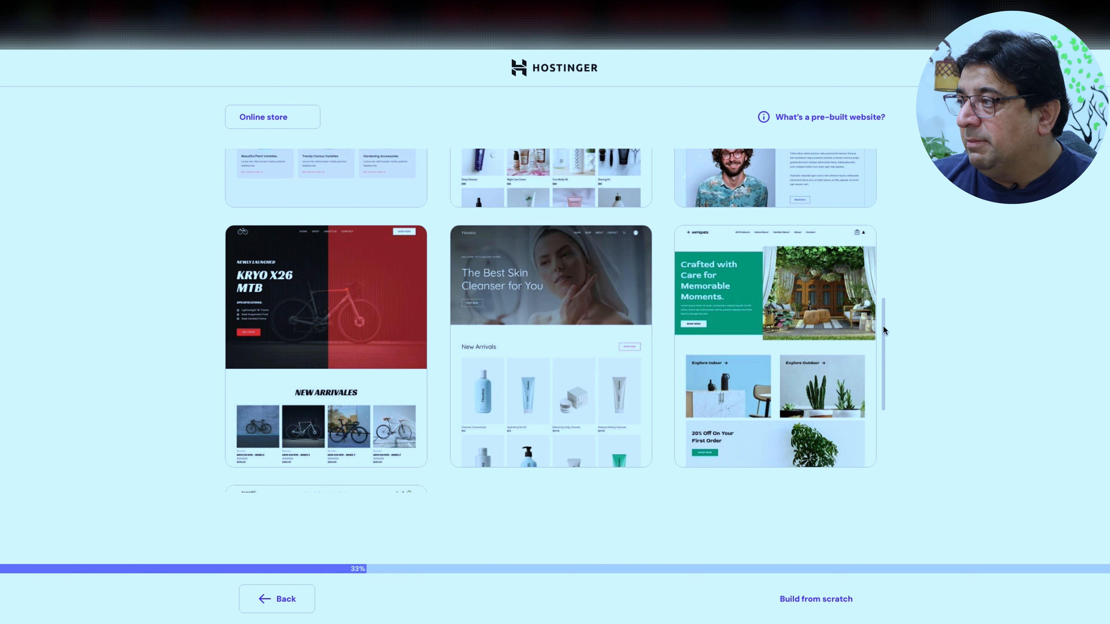
drag(885, 324, 896, 179)
mouse_move(728, 251)
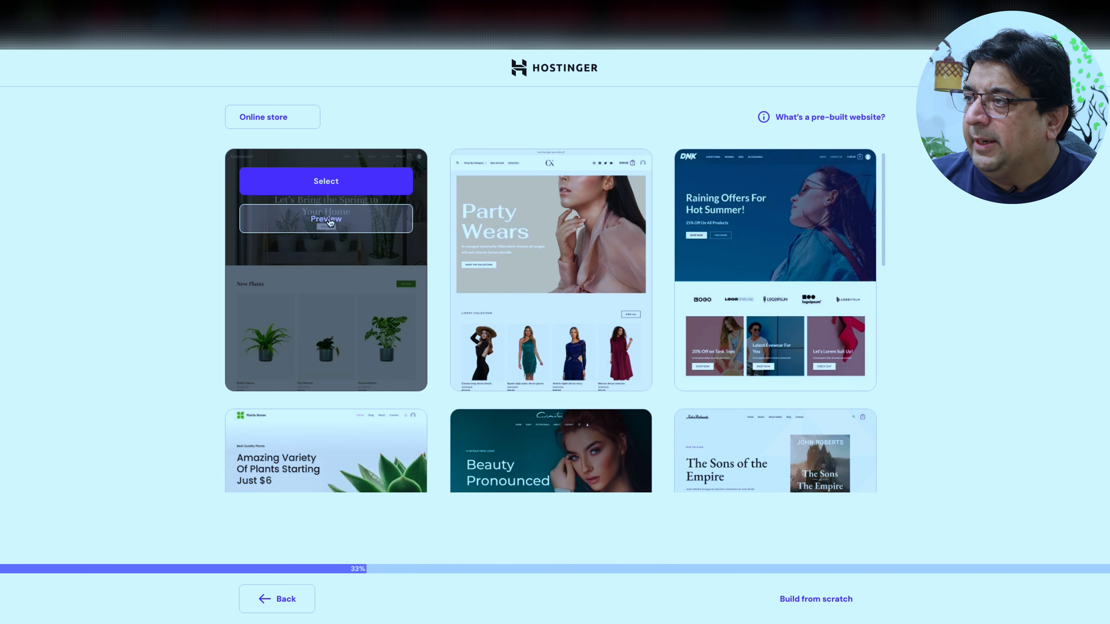
click(330, 184)
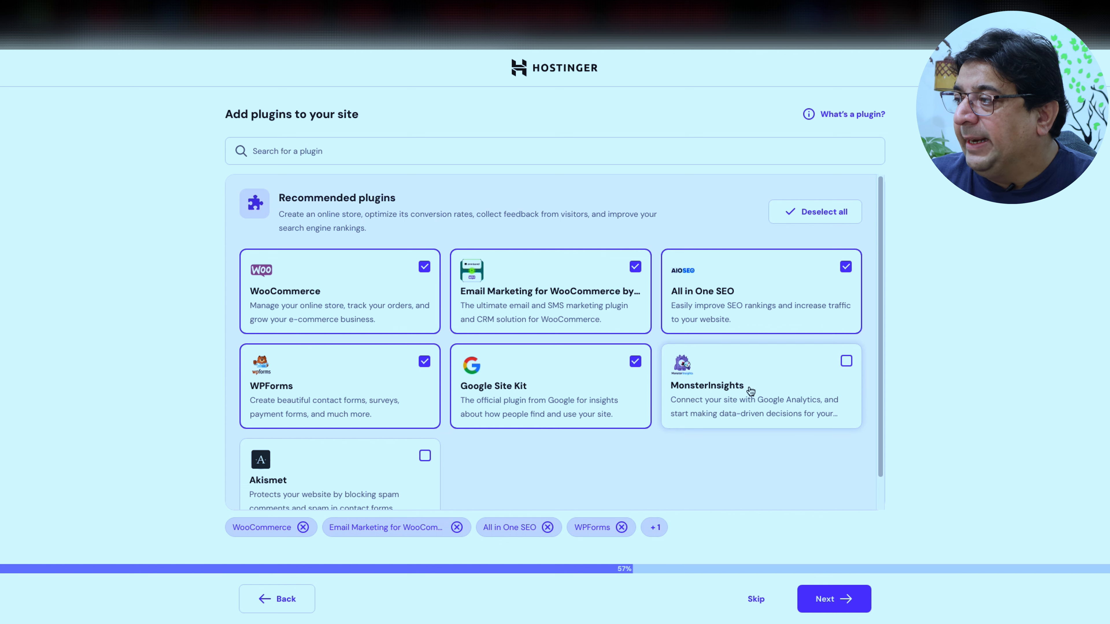
- Keep the five recommended plugins, including WooCommerce, WPForms and Google Site Kit, and continue
drag(878, 376, 877, 448)
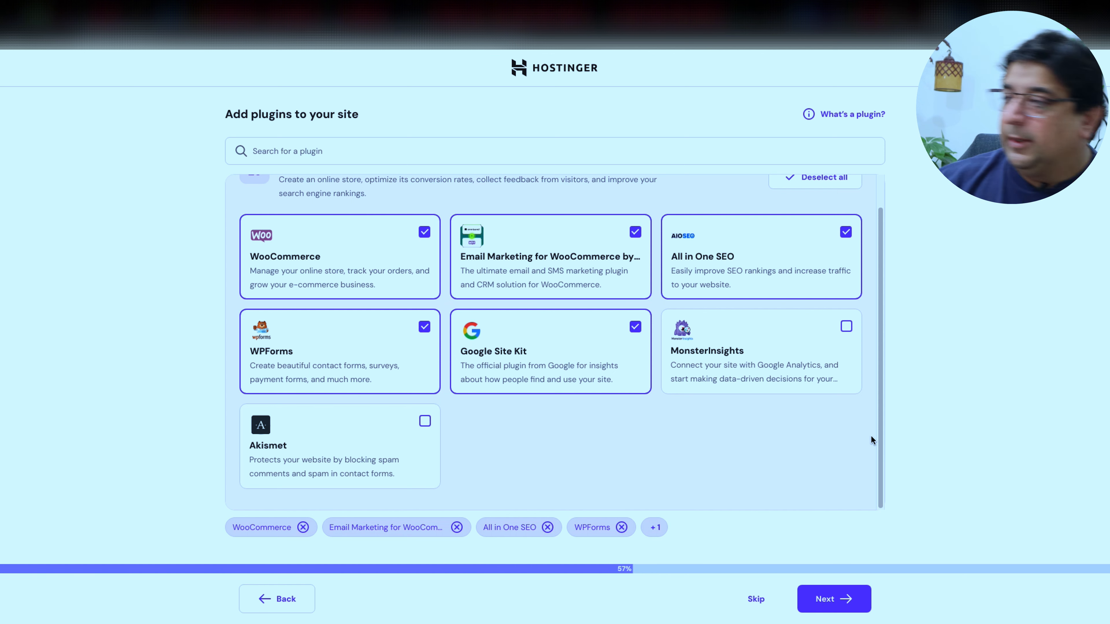
click(842, 599)
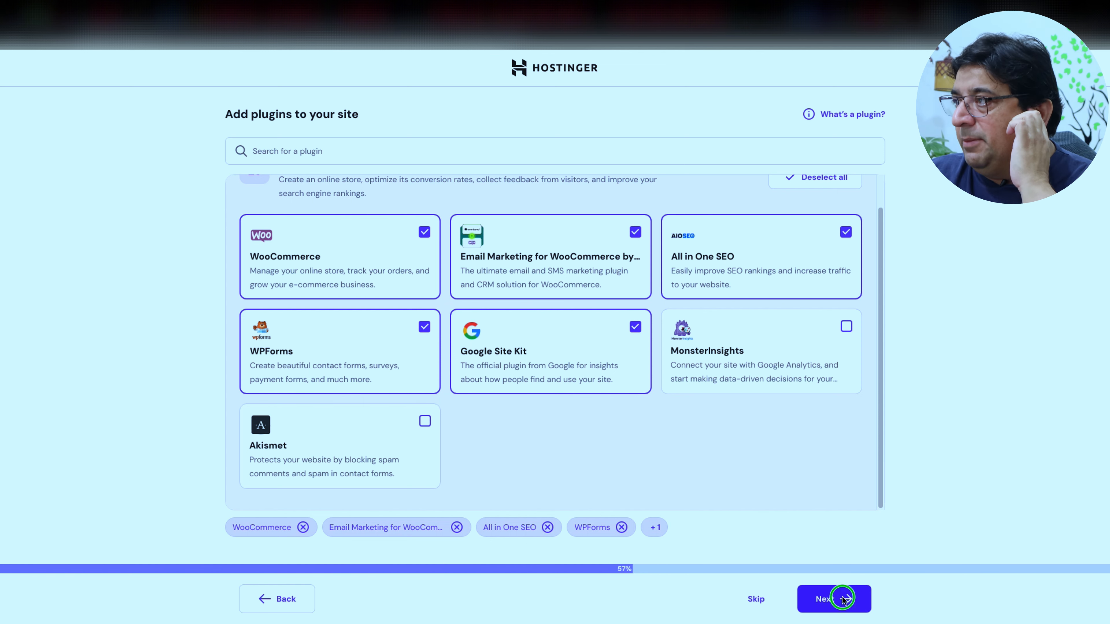
right_click(842, 599)
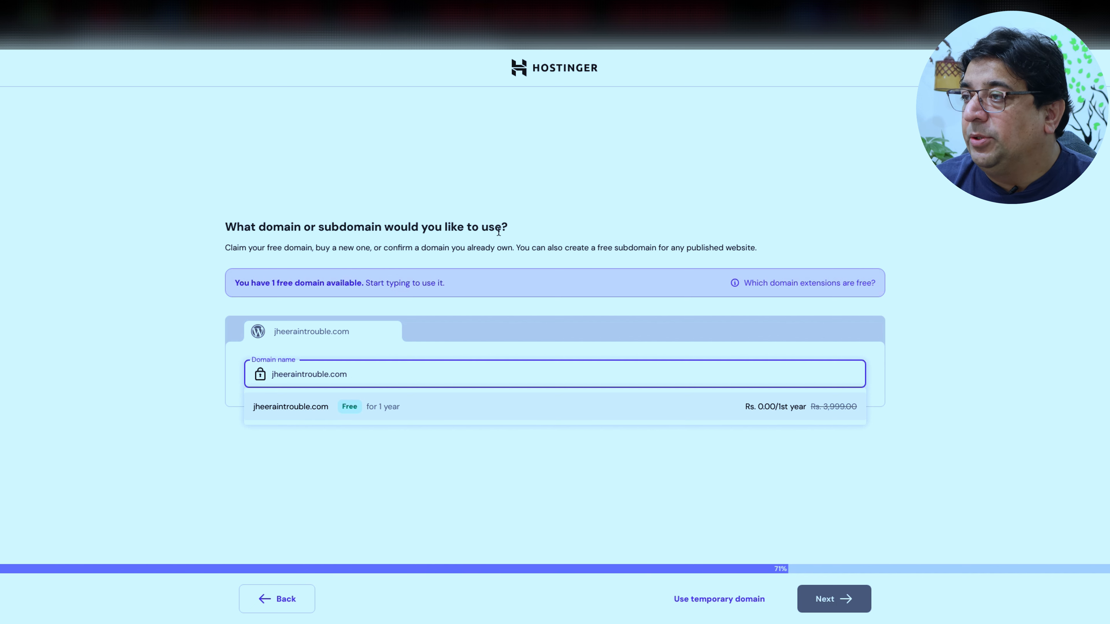
- Replace the suggested domain with upstreet77.com, take it as the free domain, and continue
drag(273, 377, 350, 375)
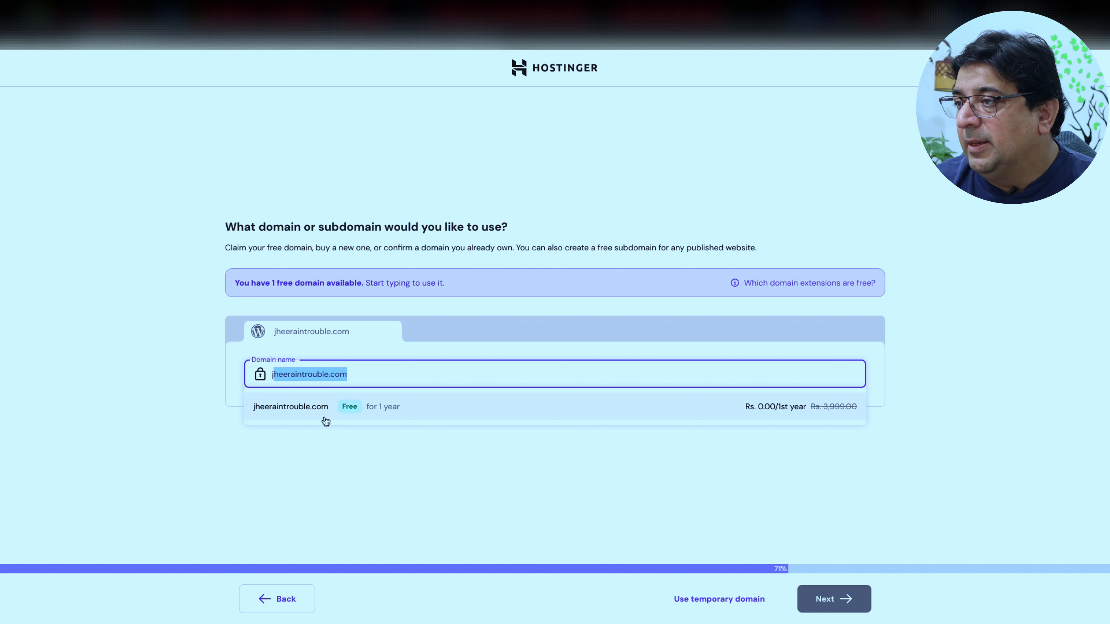
click(294, 411)
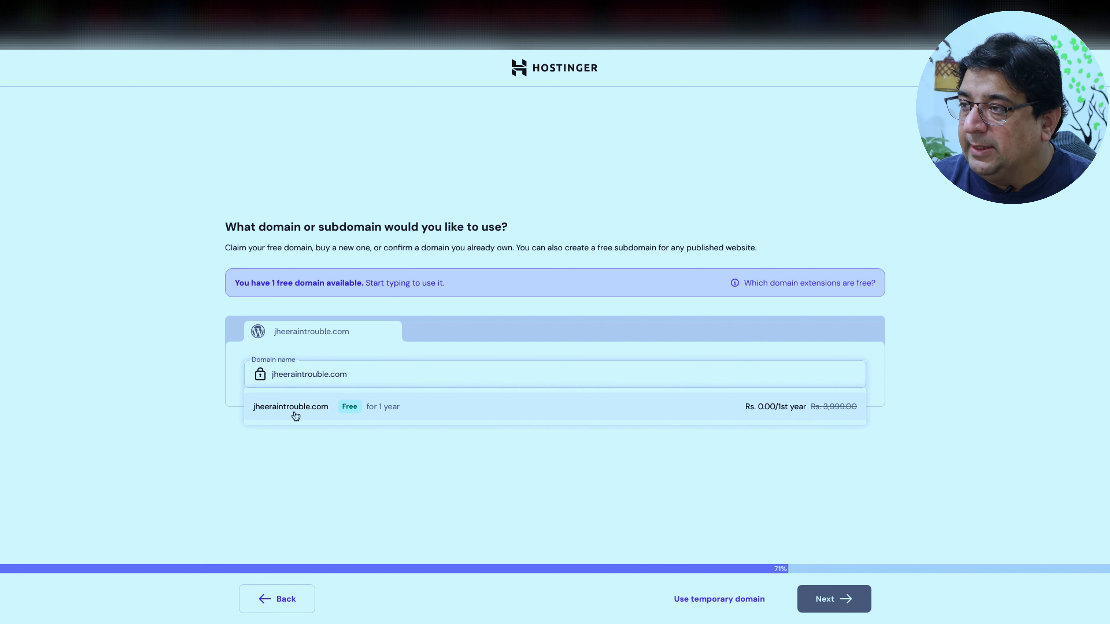
triple_click(383, 372)
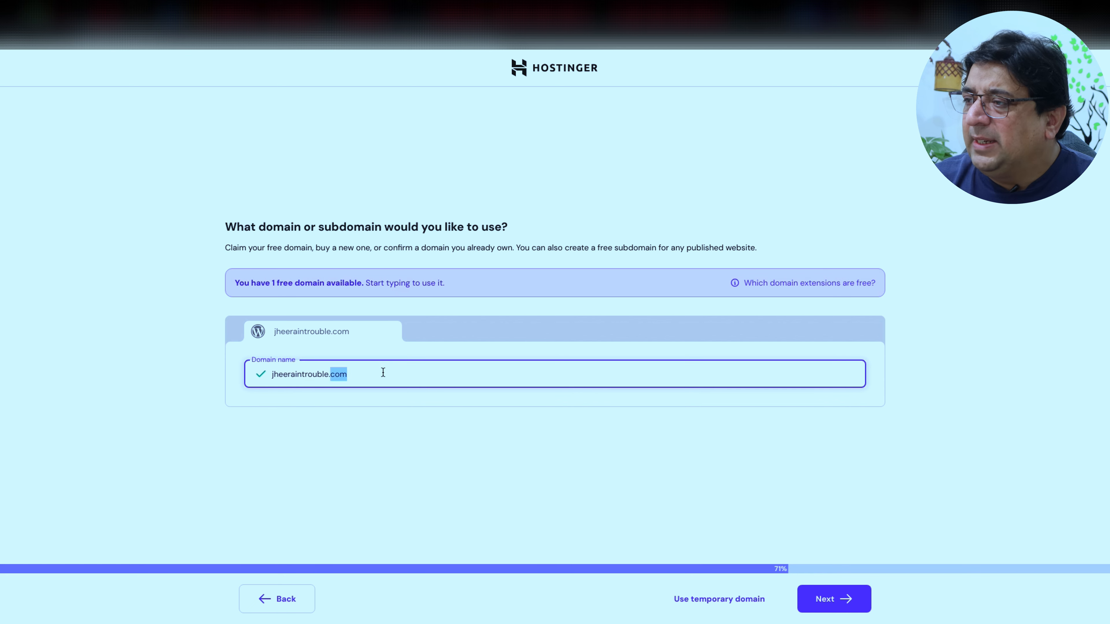
text(DacronMerch.com)
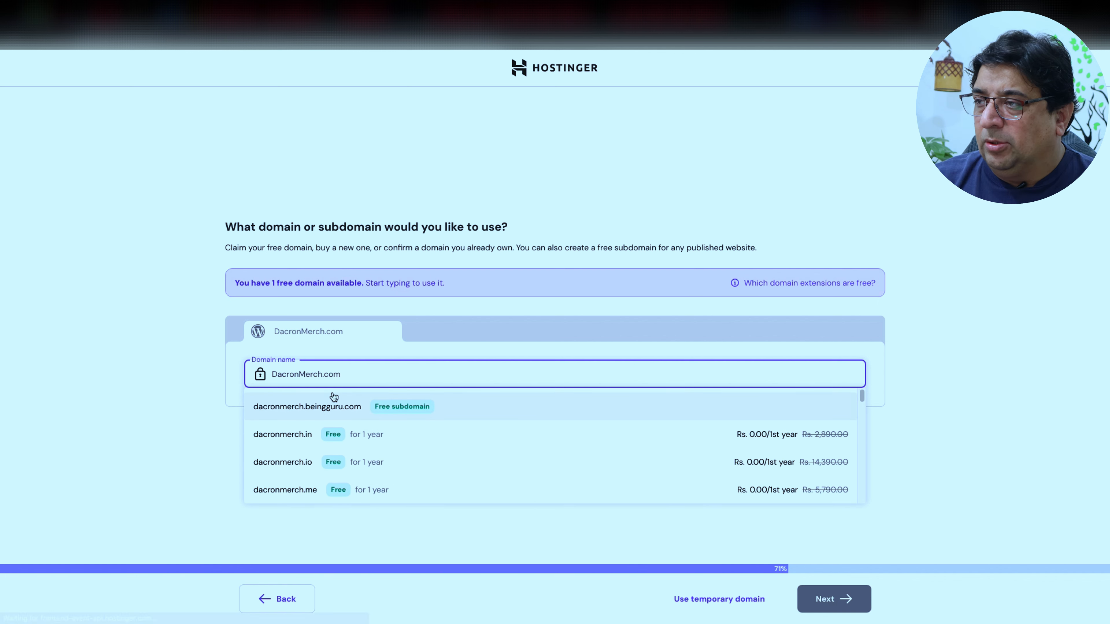
key(BackSpace)
key(BackSpace)
key(BackSpace)
key(BackSpace)
key(BackSpace)
key(BackSpace)
key(BackSpace)
key(BackSpace)
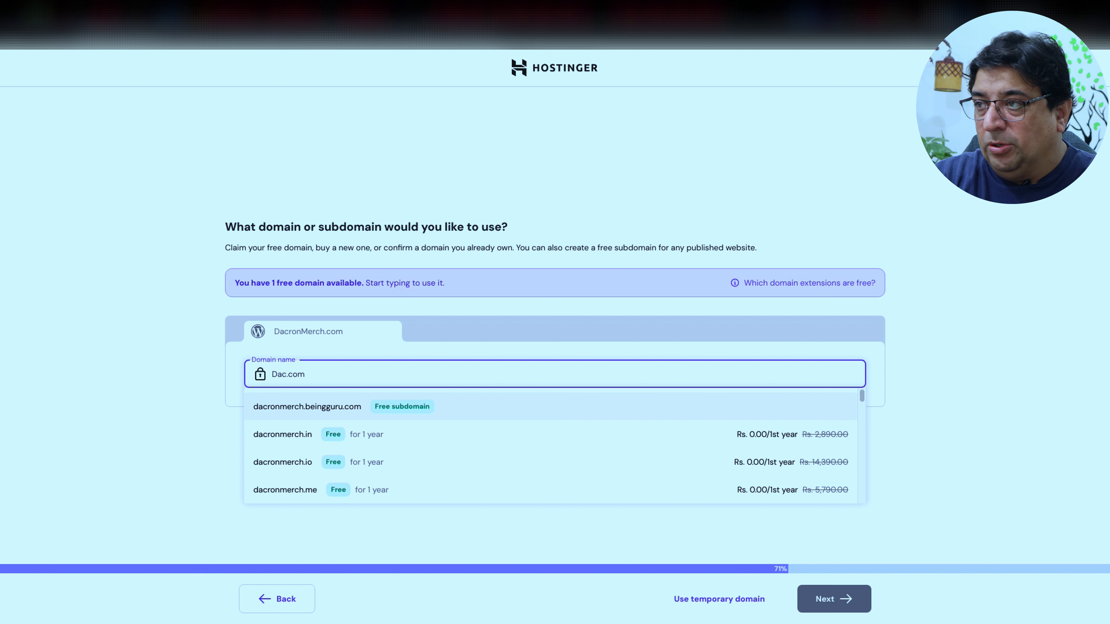
key(BackSpace)
key(BackSpace)
key(BackSpace)
text(upstreet)
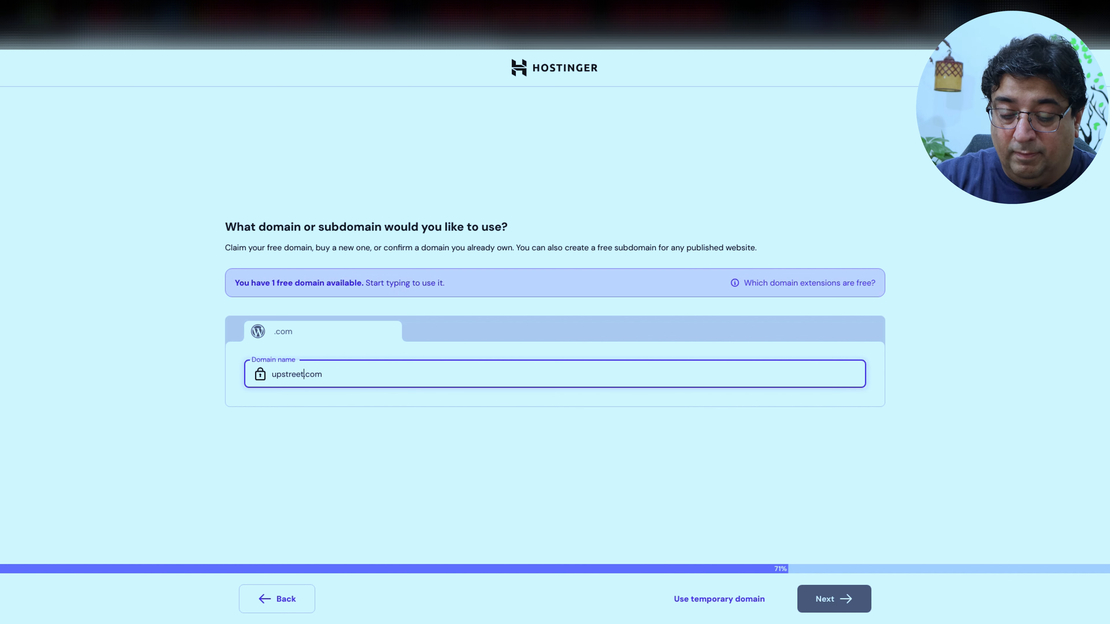
text(77)
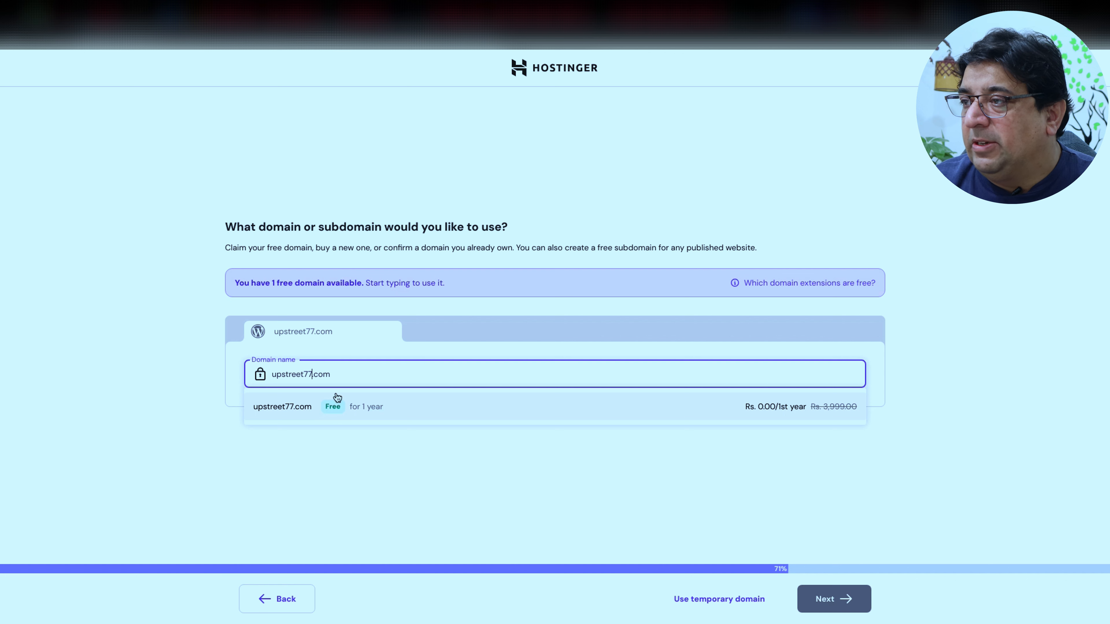
click(283, 411)
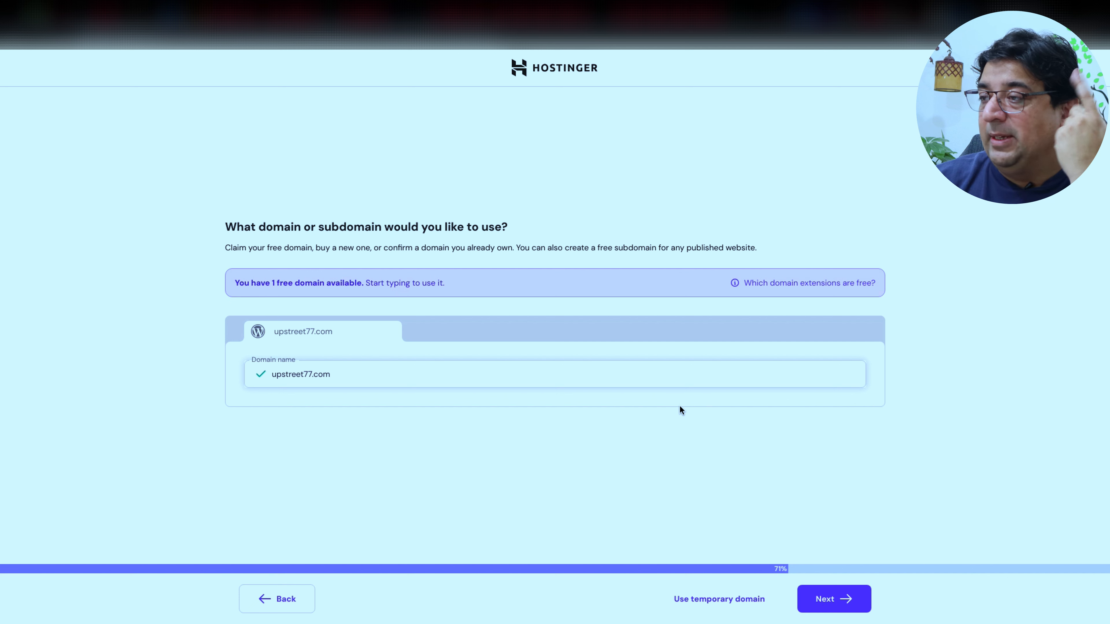
click(822, 605)
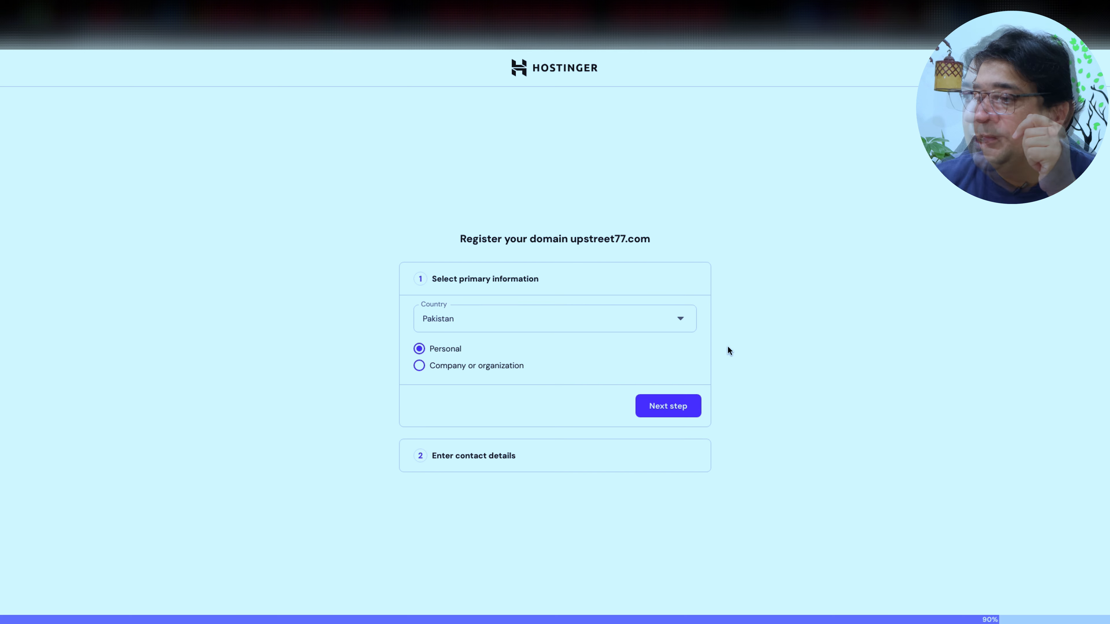
- Confirm Pakistan personal registration, then enter region Punjab and autofill the contact details
drag(458, 238, 656, 237)
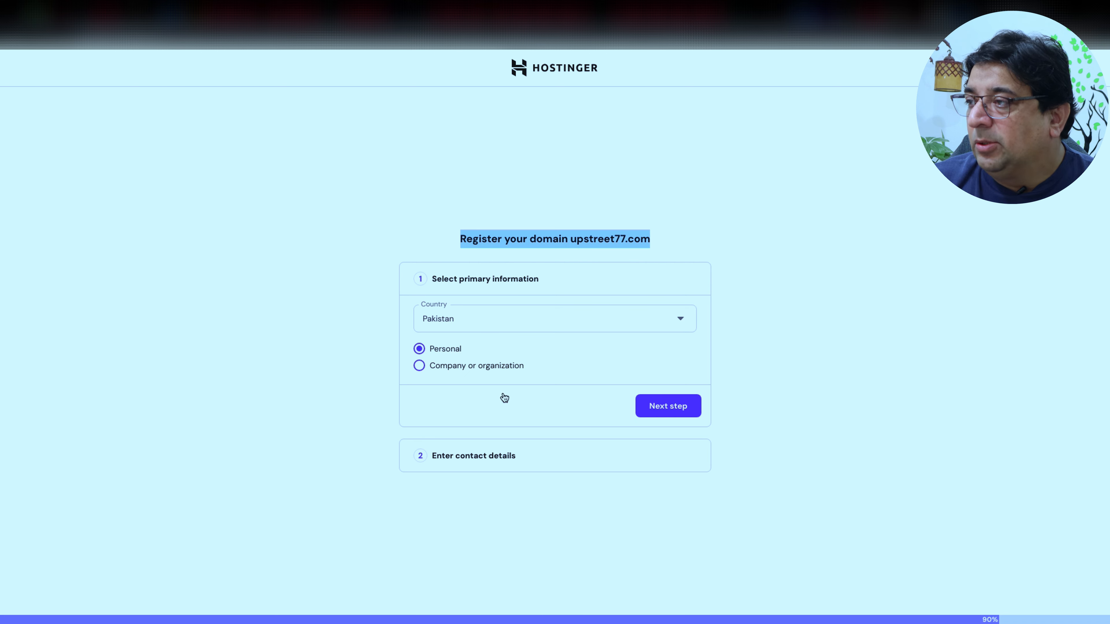
click(680, 417)
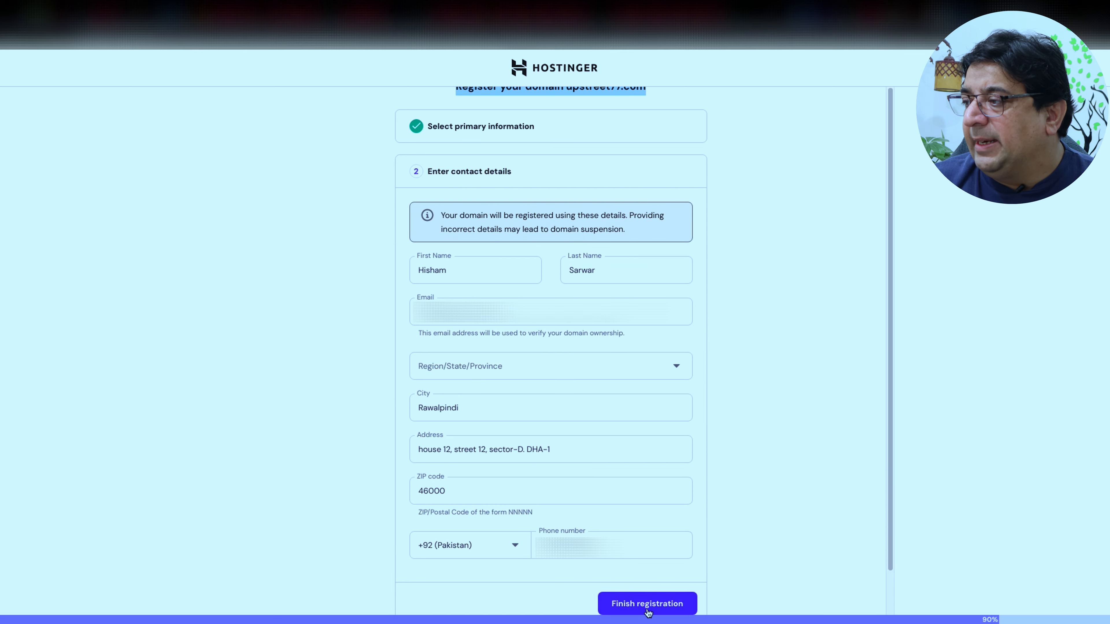
click(665, 606)
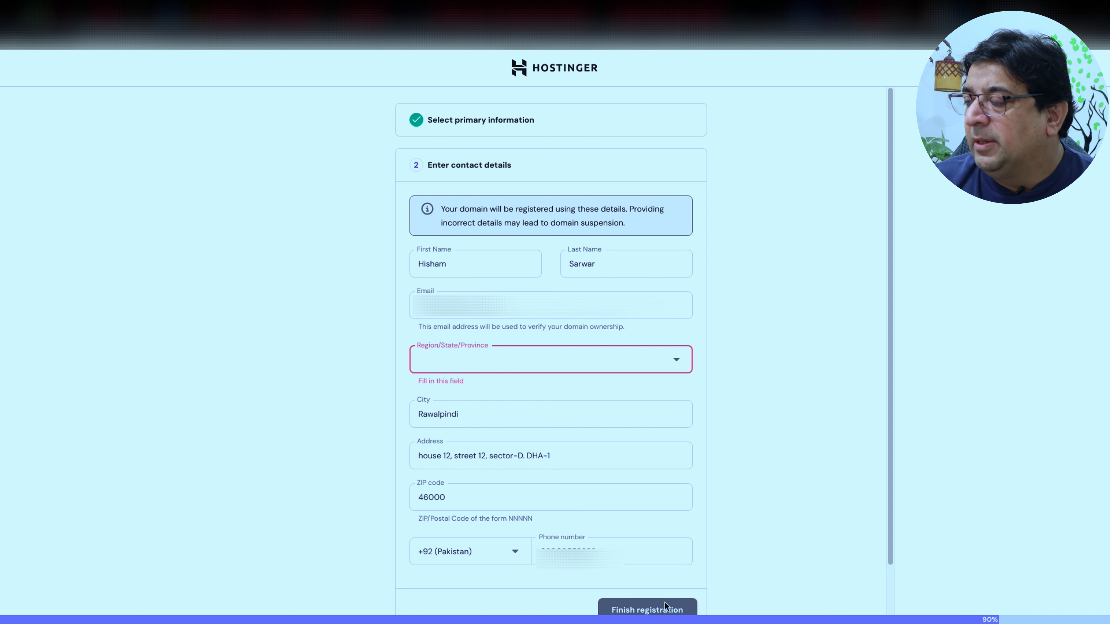
click(453, 370)
text(punjab)
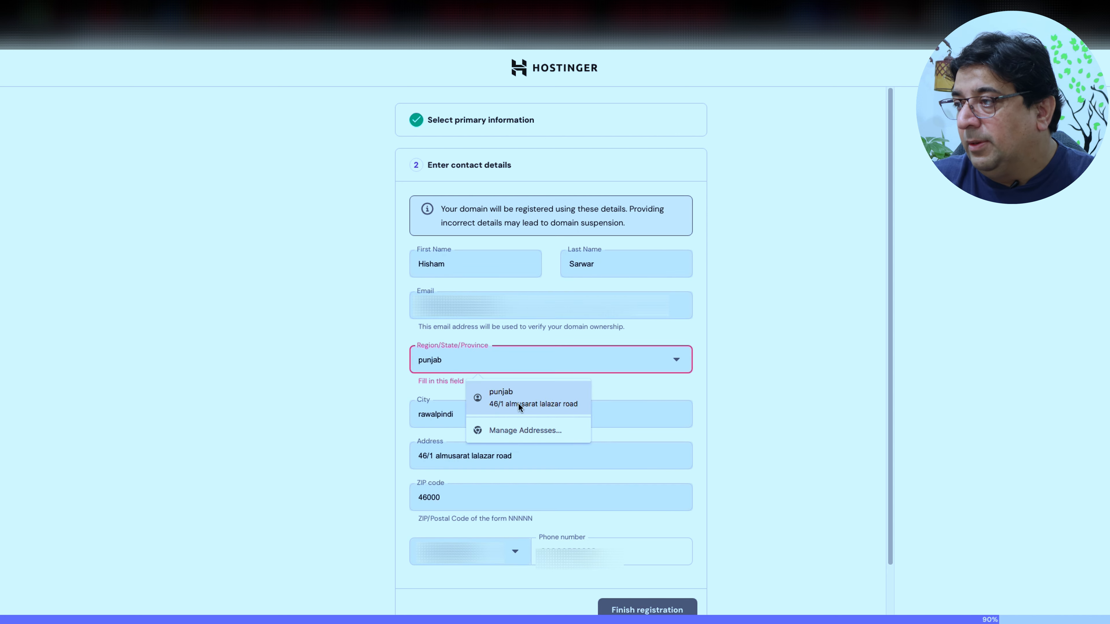
click(509, 400)
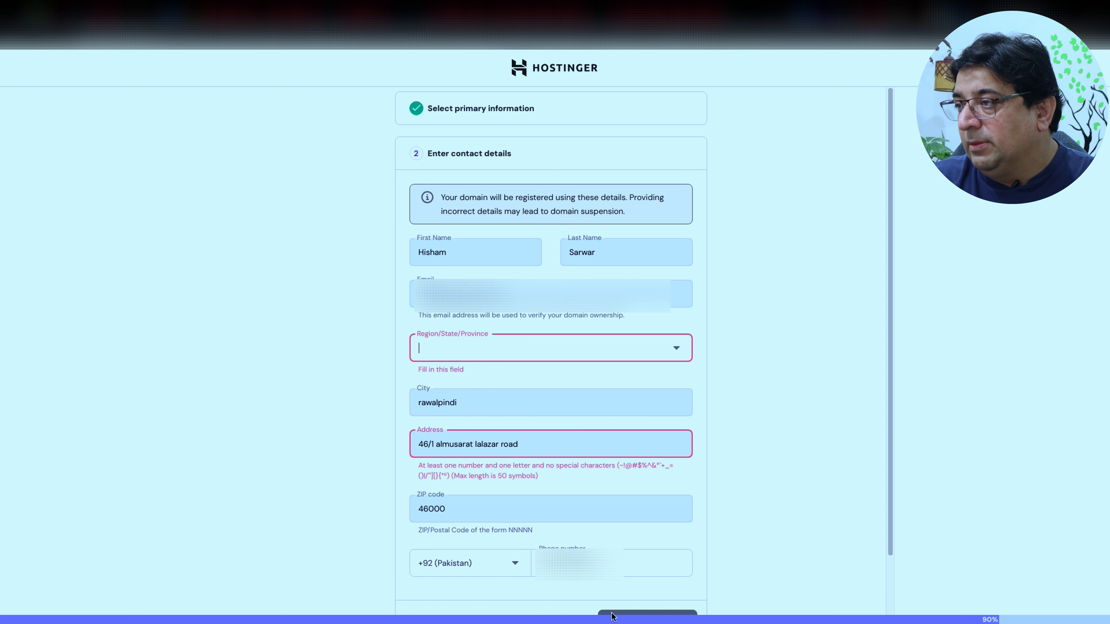
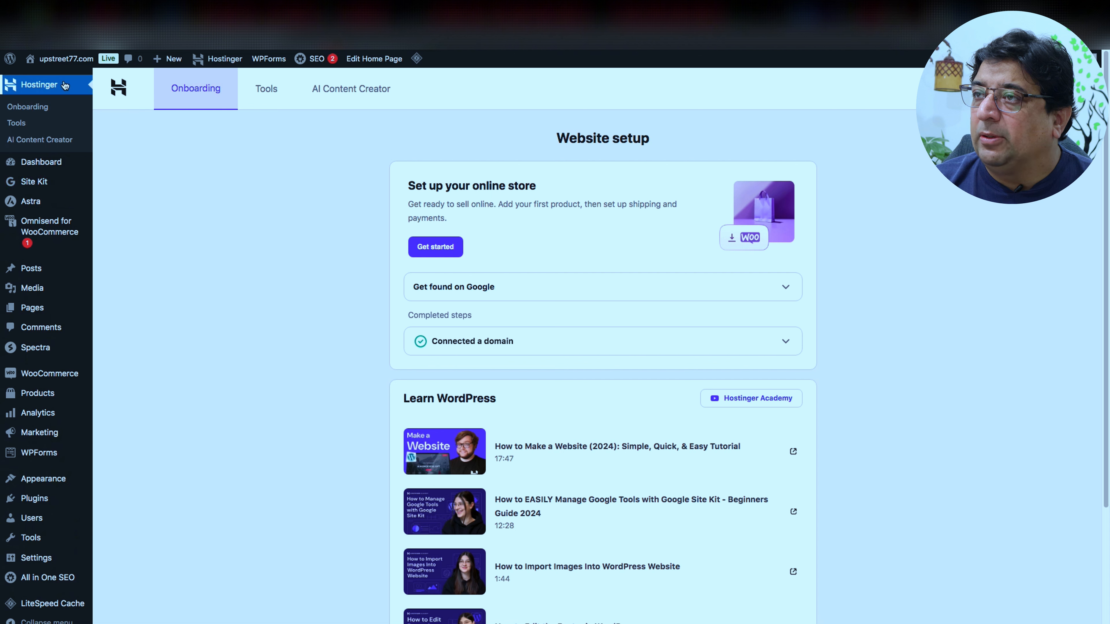
mouse_move(61, 62)
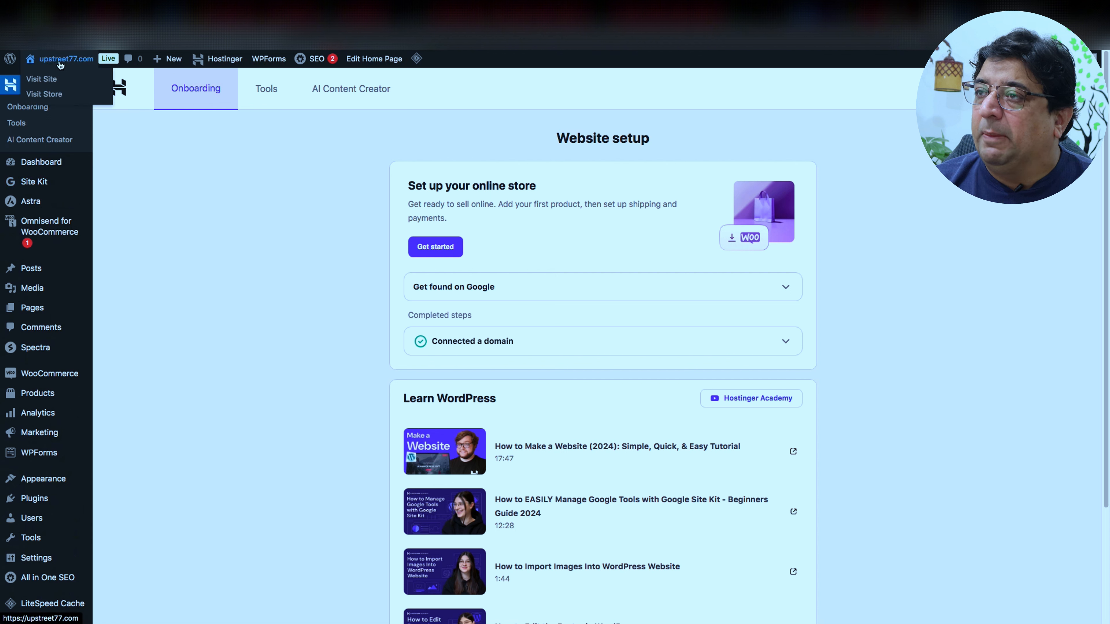
right_click(47, 84)
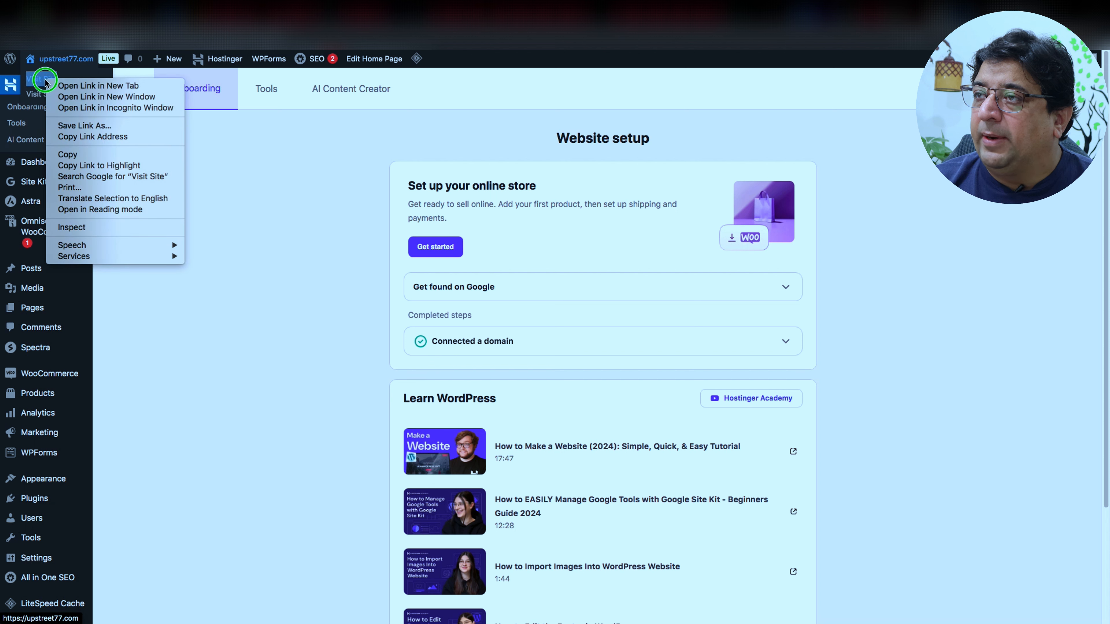
click(66, 85)
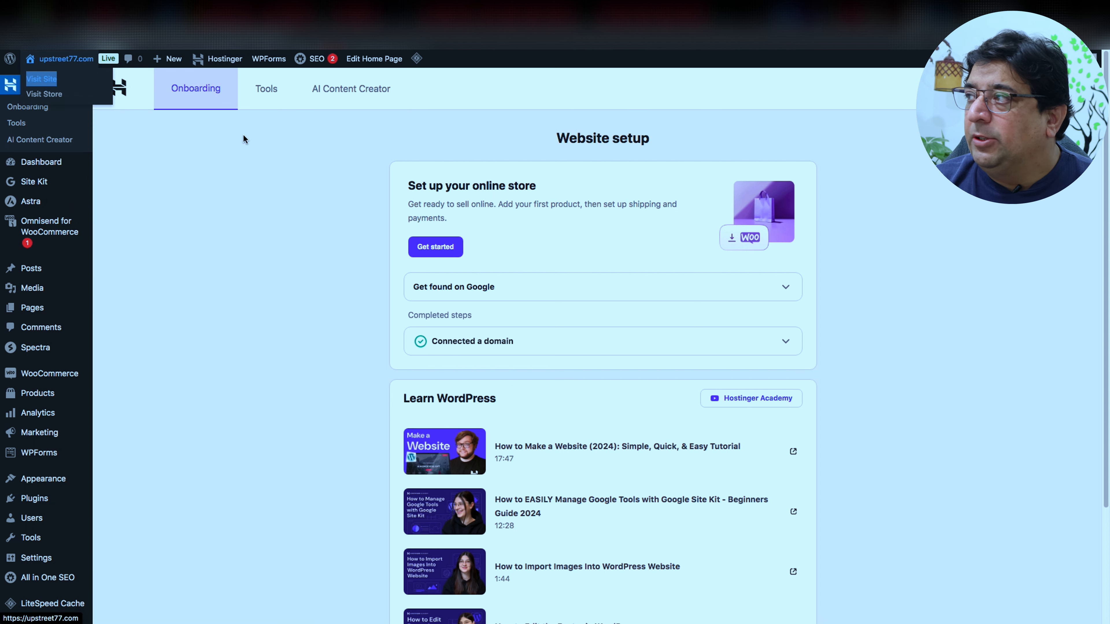
click(1018, 12)
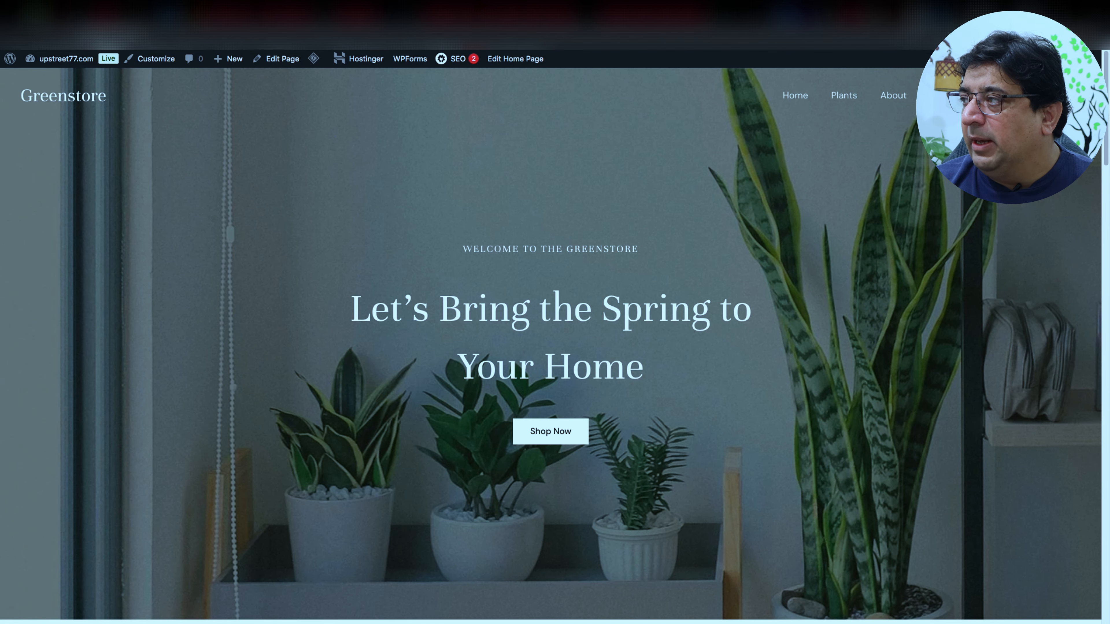
scroll(1106, 133, down, 3)
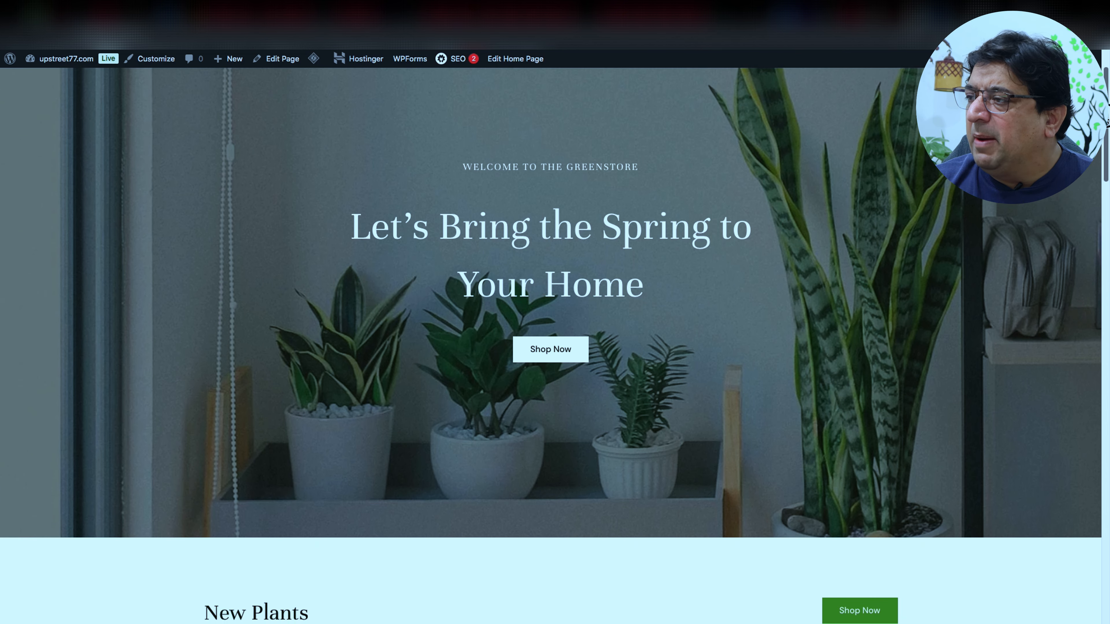
drag(1106, 134, 1105, 73)
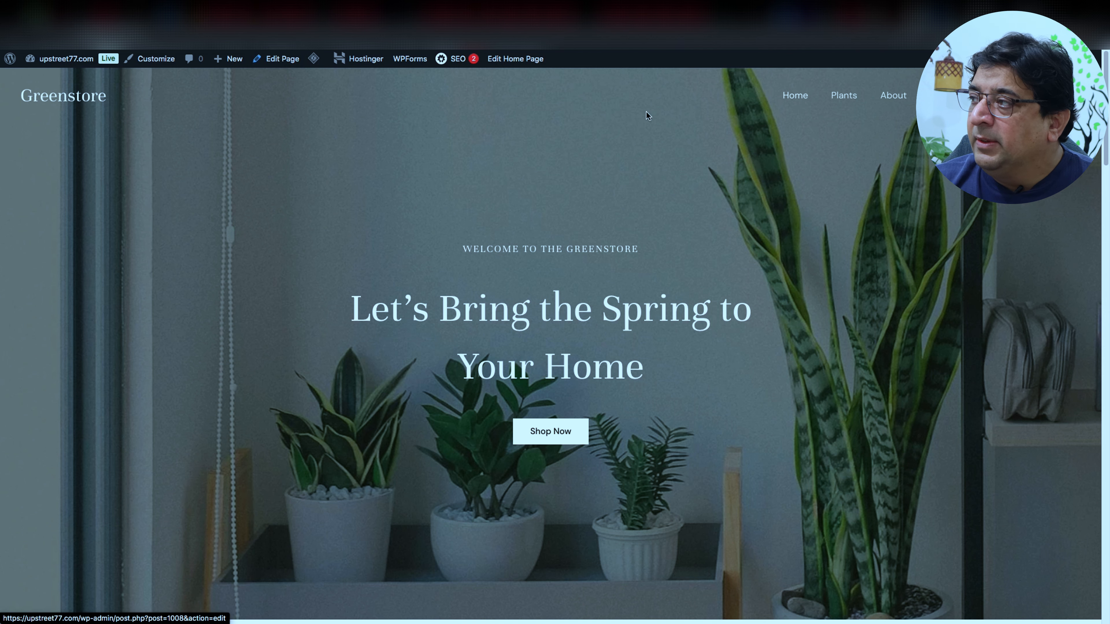
scroll(552, 344, down, 1)
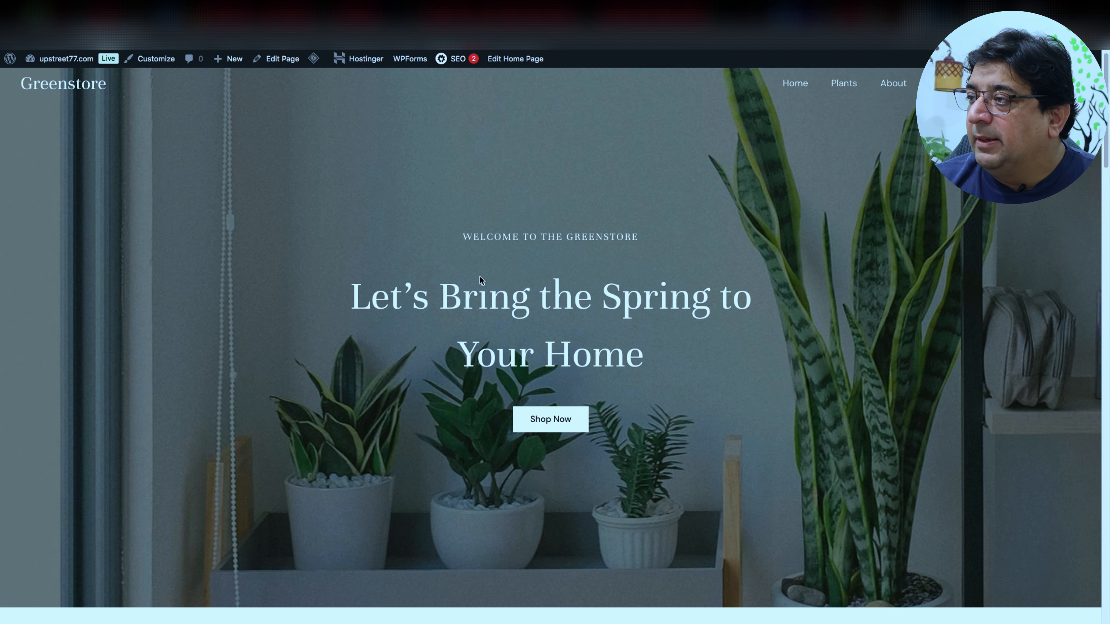
drag(671, 298, 430, 280)
scroll(1104, 199, down, 9)
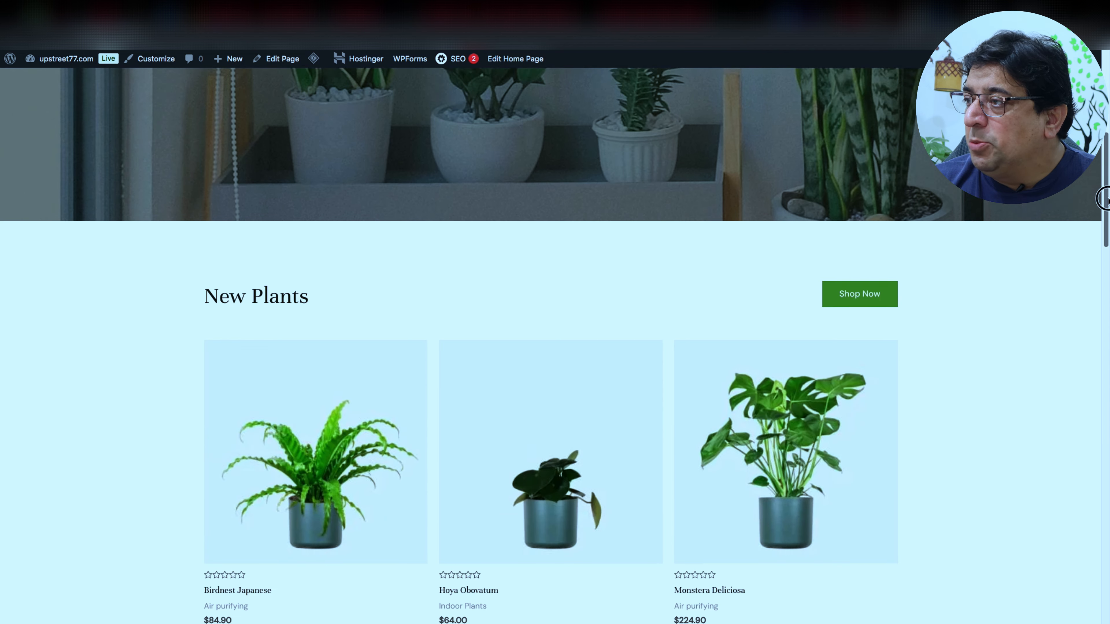
drag(1108, 201, 1096, 257)
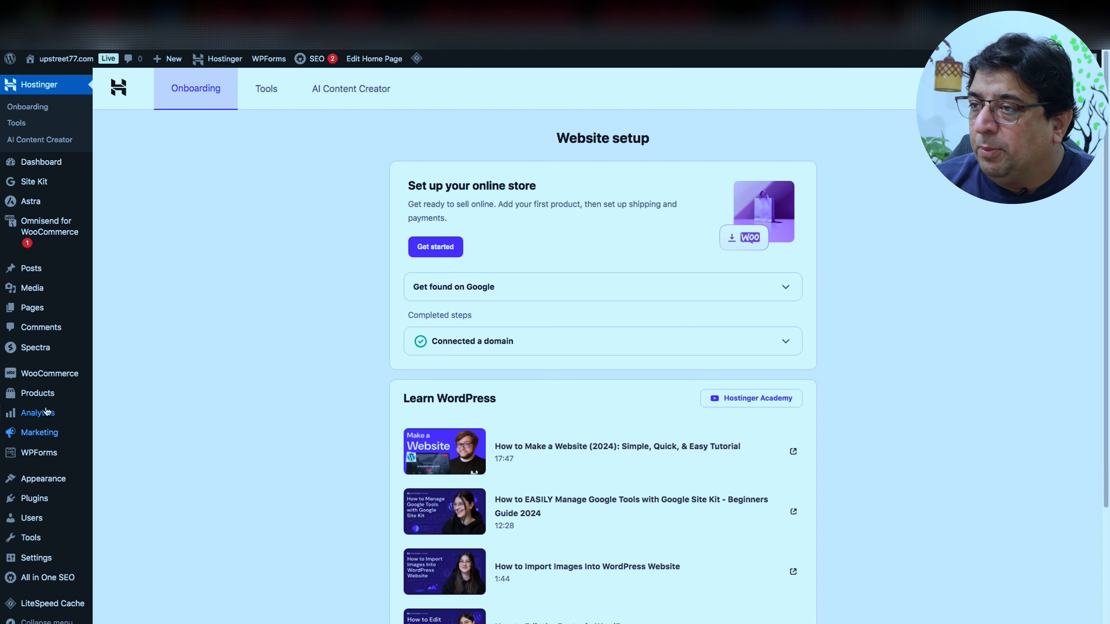
mouse_move(42, 399)
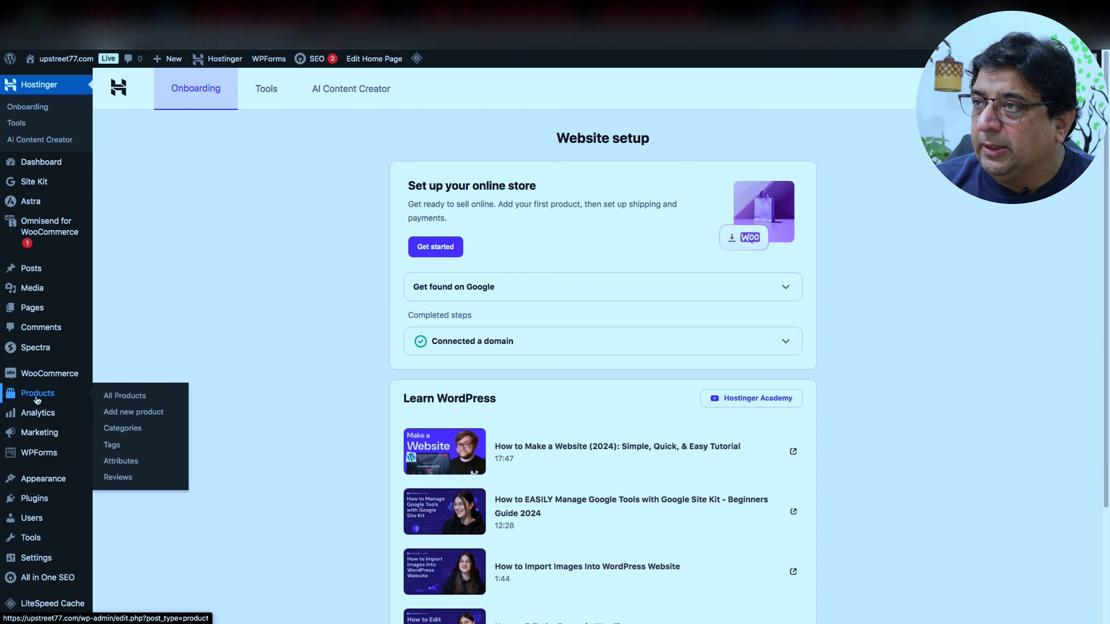
- Open the Bypass Secateur product from All Products and review its edit page
click(119, 399)
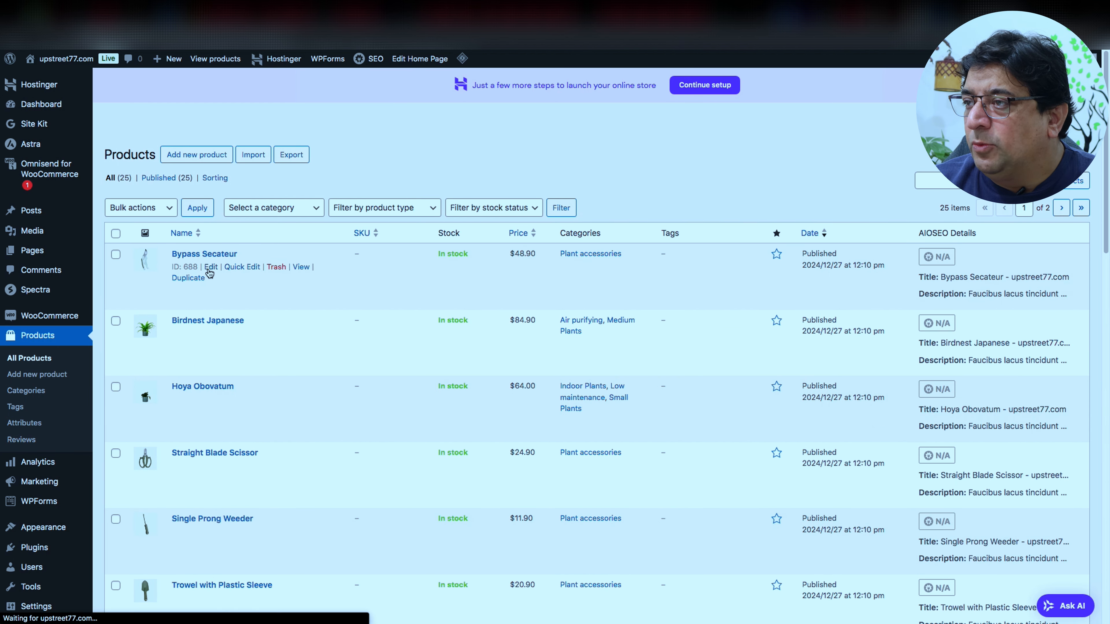
click(211, 270)
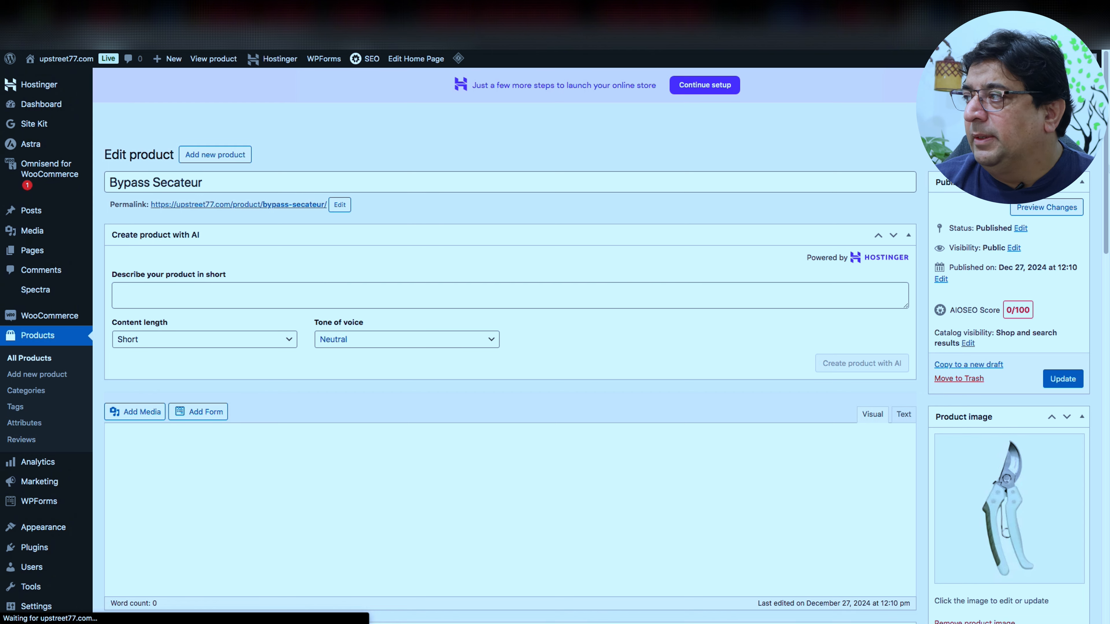
scroll(973, 491, down, 3)
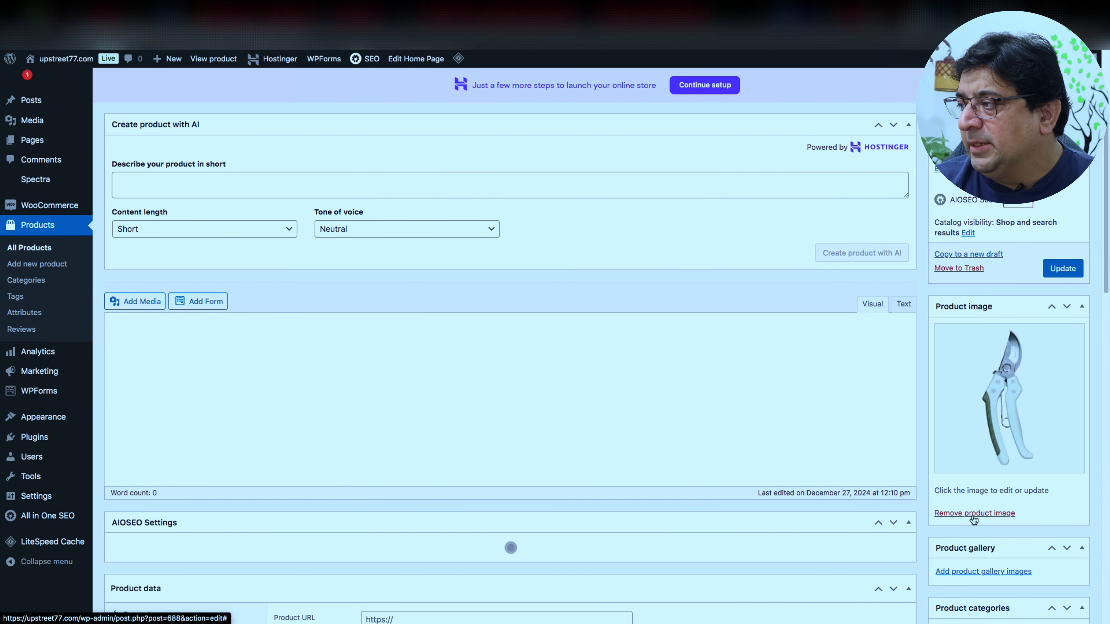
click(991, 396)
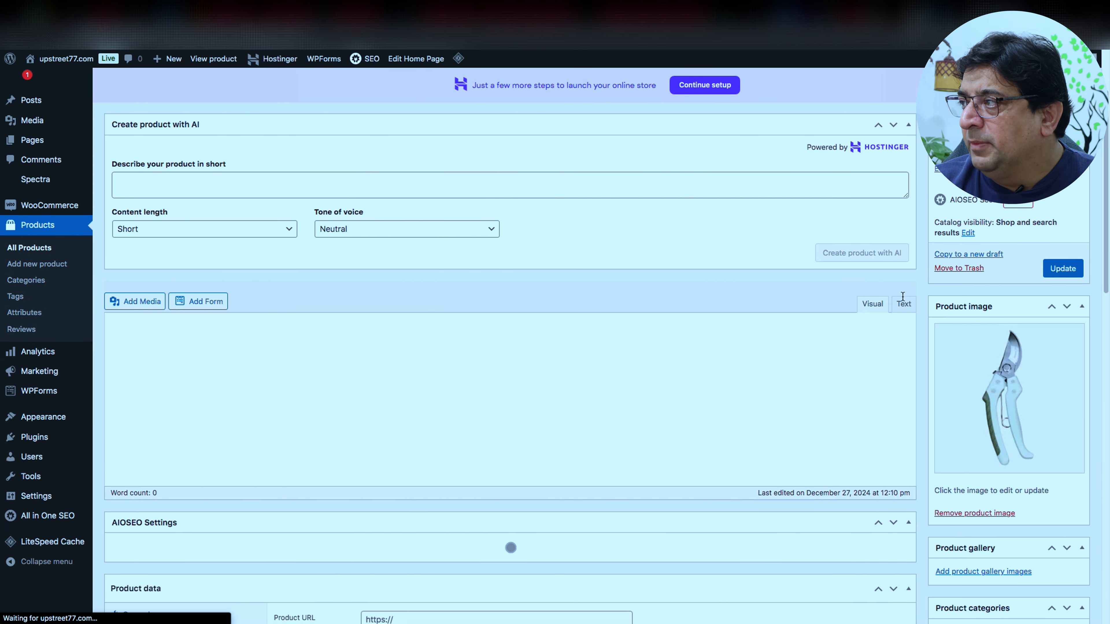
drag(1106, 176, 1107, 288)
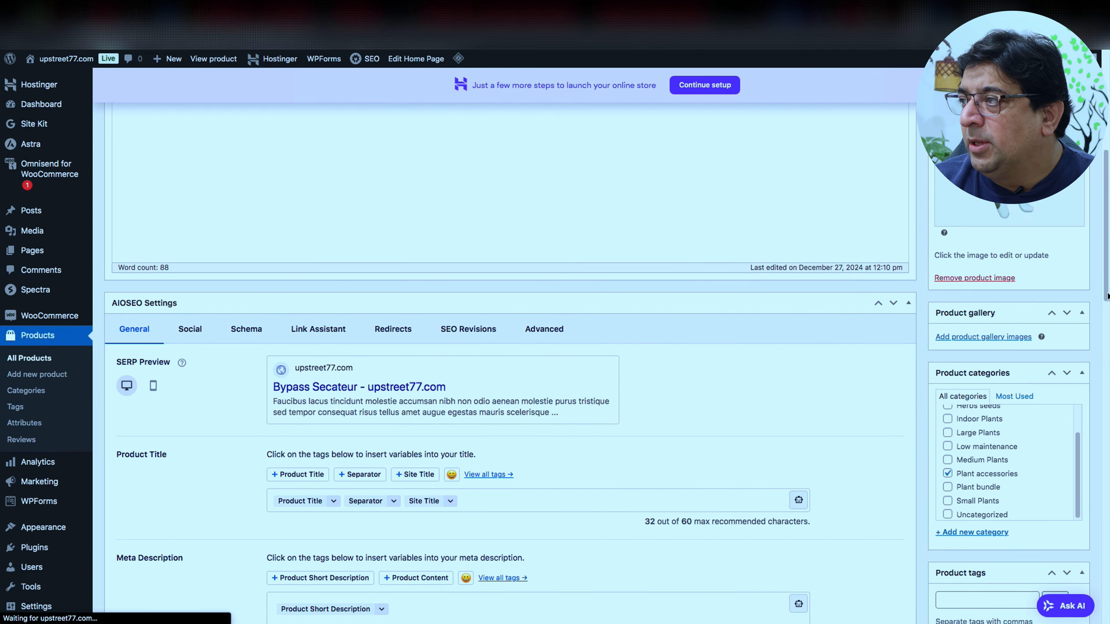
drag(1108, 297, 1105, 176)
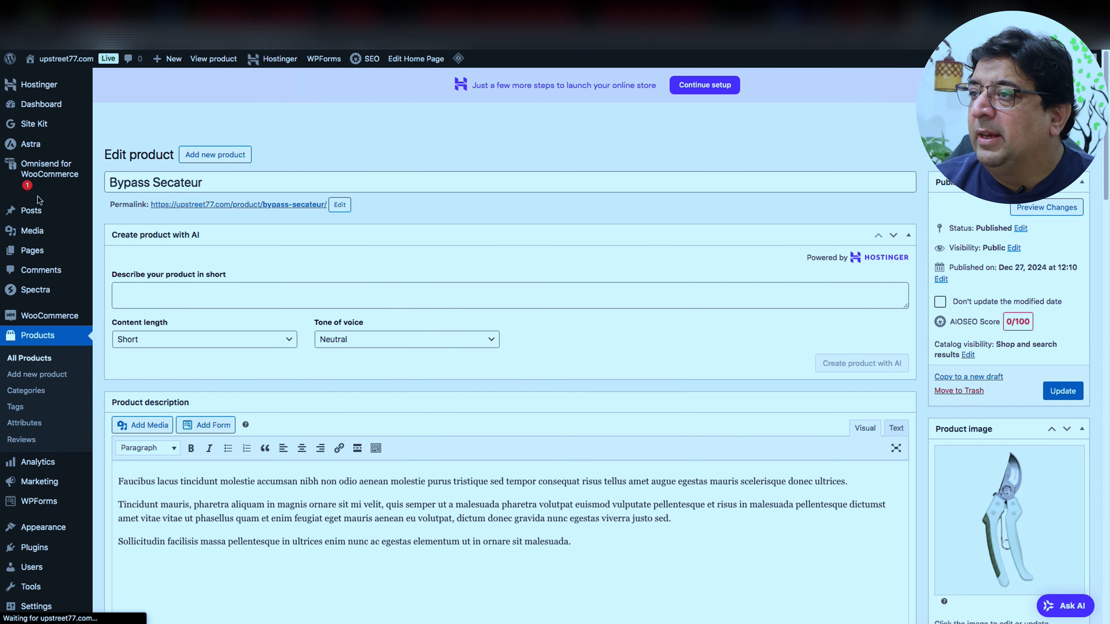
- Append '77' to the product title so it reads Bypass Secateur 77
click(226, 183)
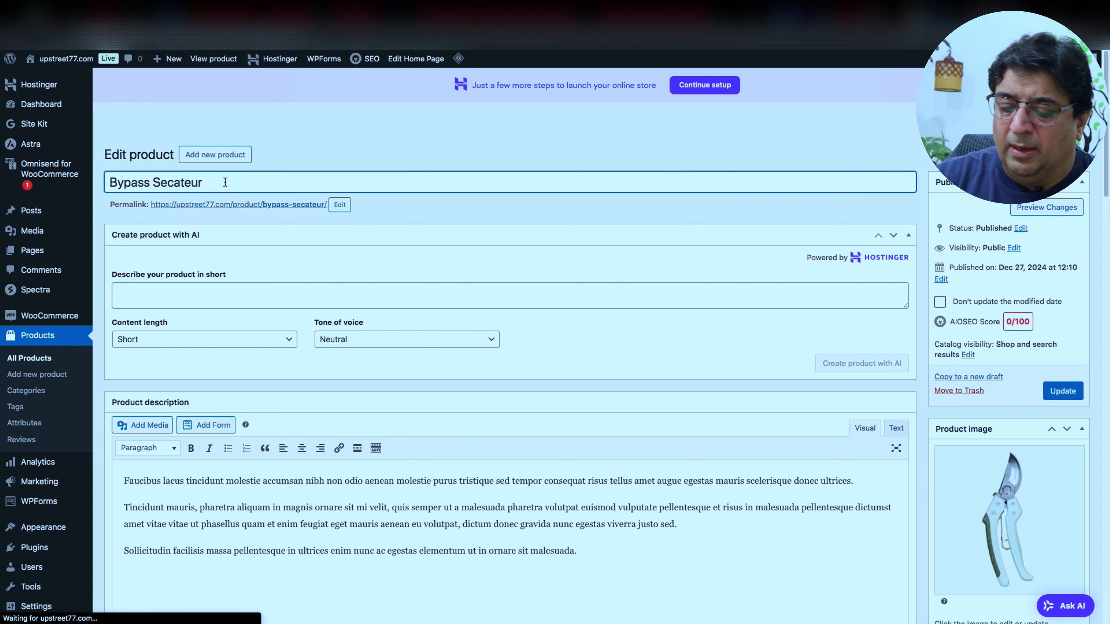
text(77)
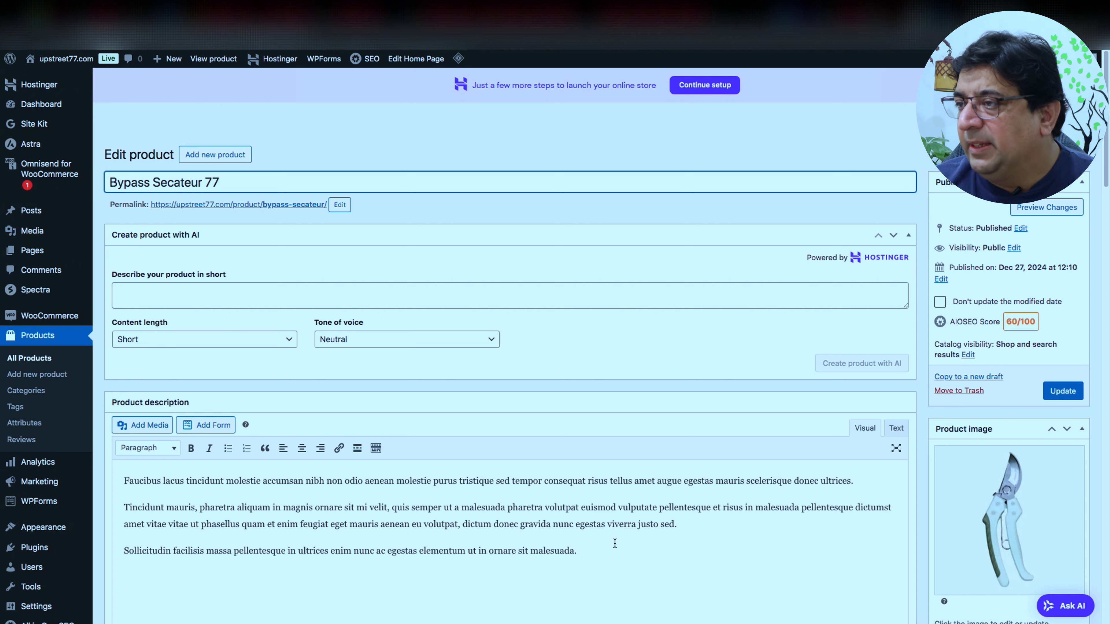
drag(615, 544, 128, 461)
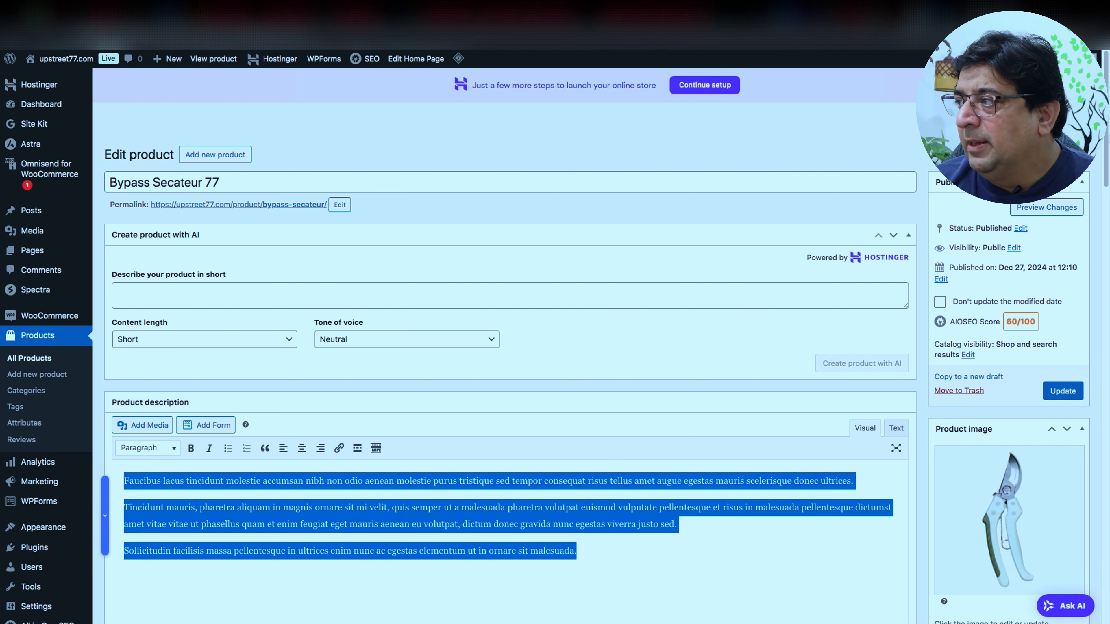
drag(1106, 128, 1103, 253)
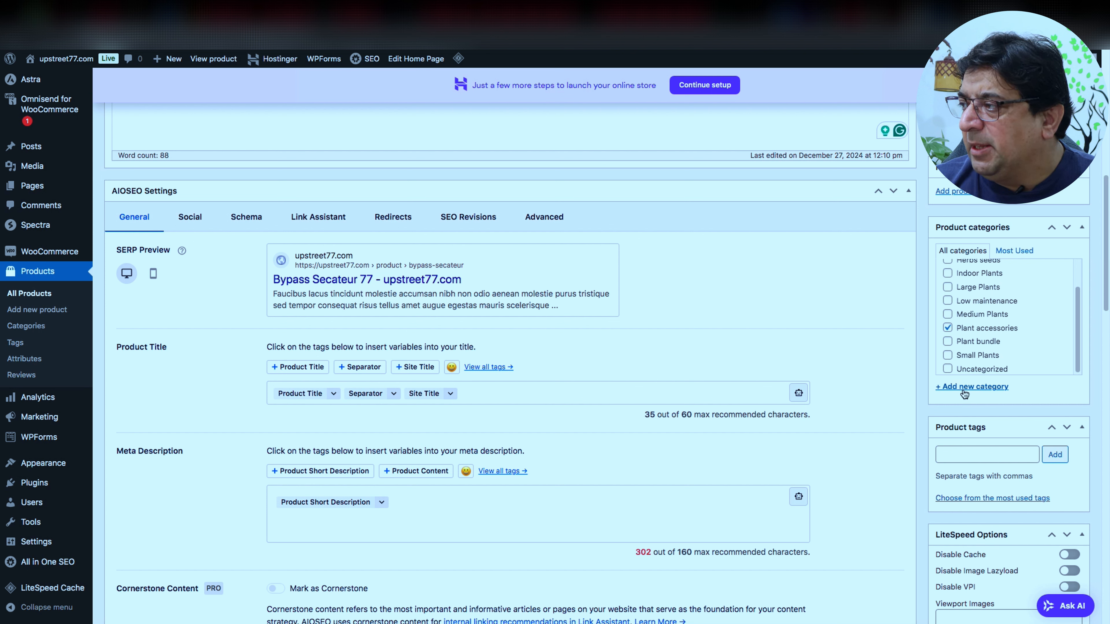
drag(1106, 305, 1096, 614)
scroll(379, 420, up, 8)
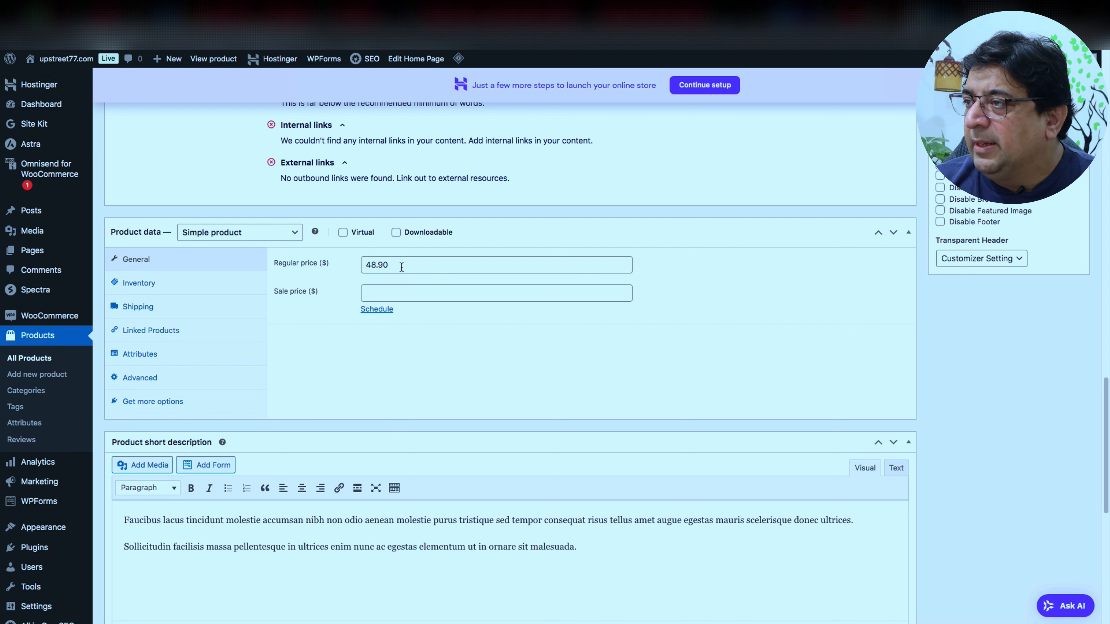
- Check the Inventory and Shipping tabs, then change the regular price from 48.90 to 24.90
double_click(385, 264)
click(149, 290)
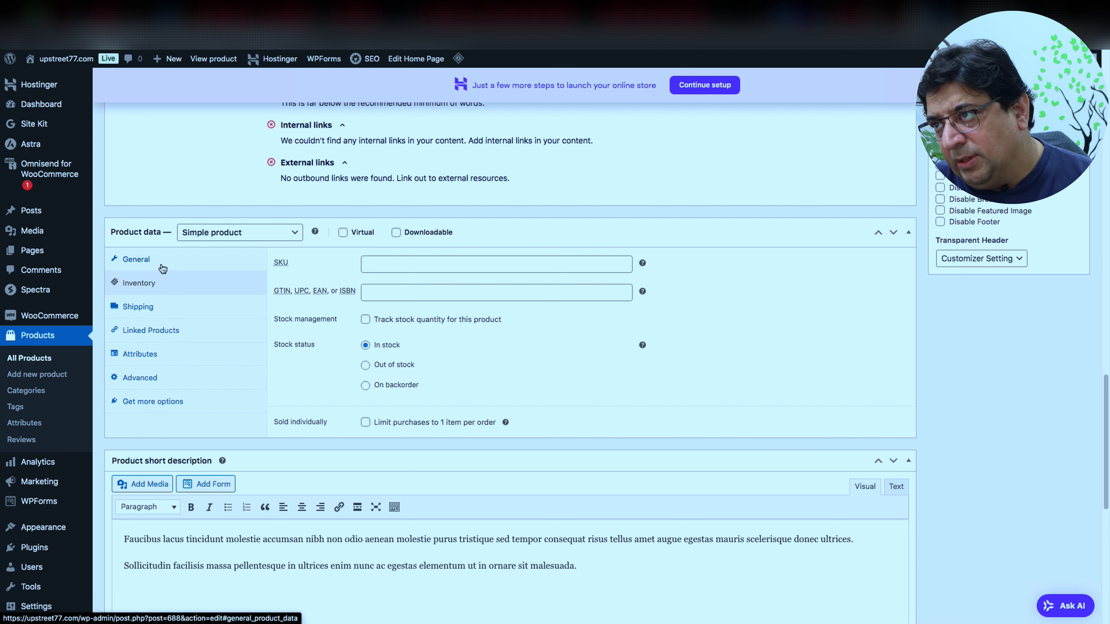
click(156, 308)
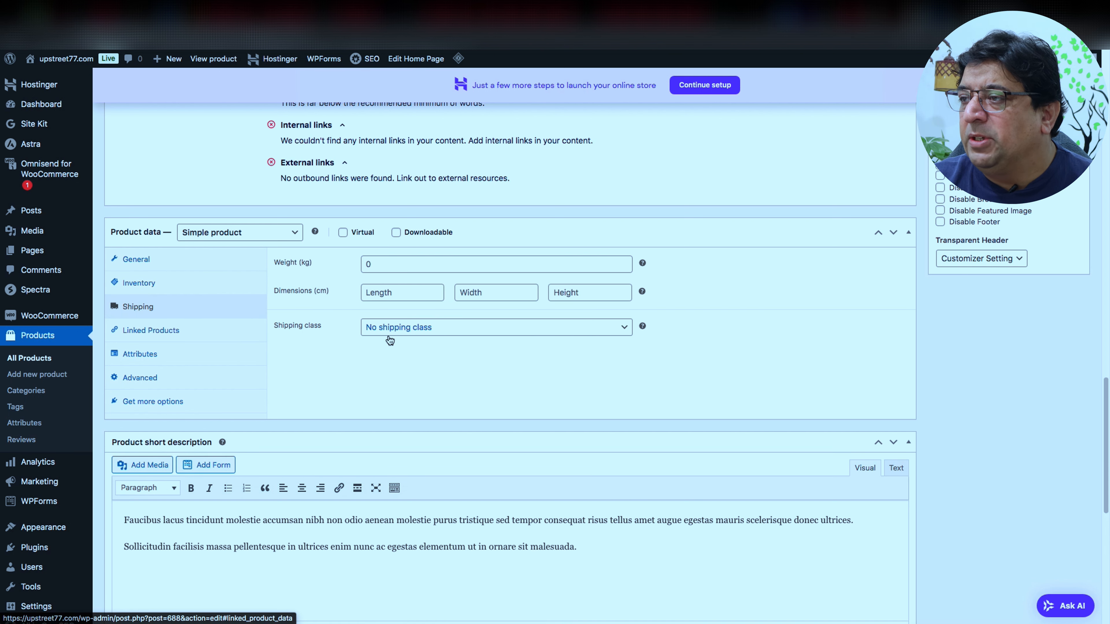
click(147, 258)
drag(376, 268, 365, 263)
text(24.90)
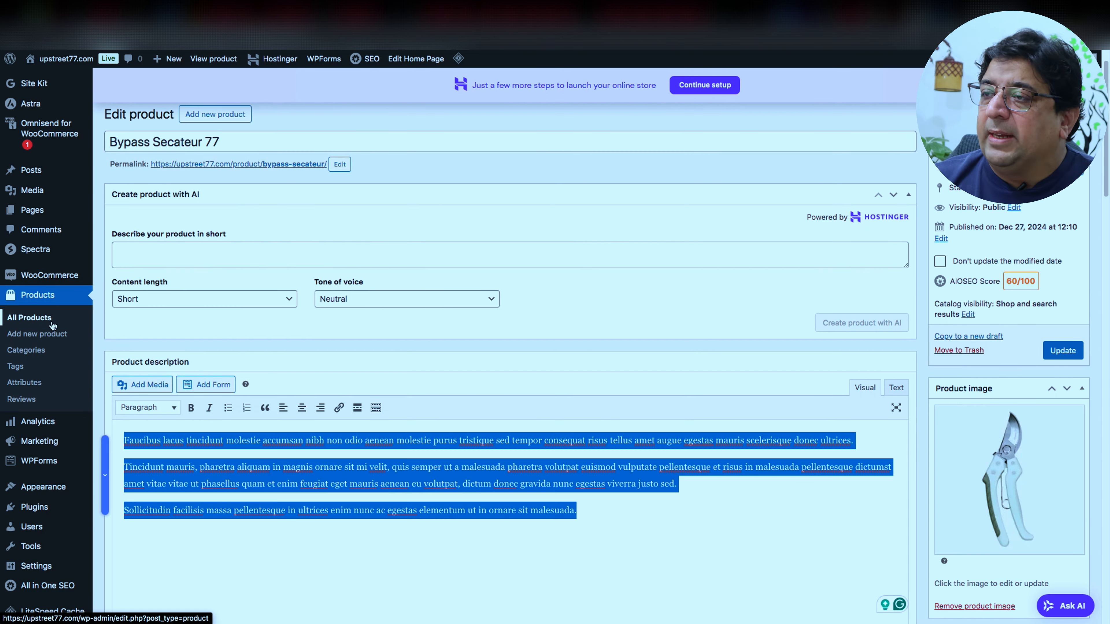
mouse_move(51, 284)
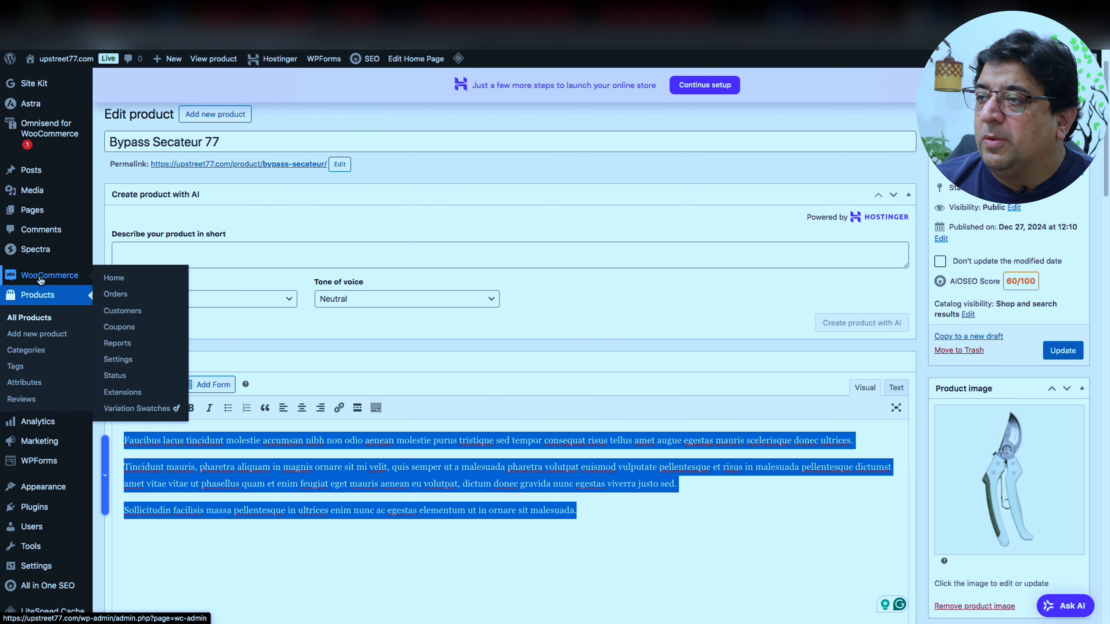
- Leave the product unsaved and set the WooCommerce store currency to Pakistani rupee (PKR)
click(122, 365)
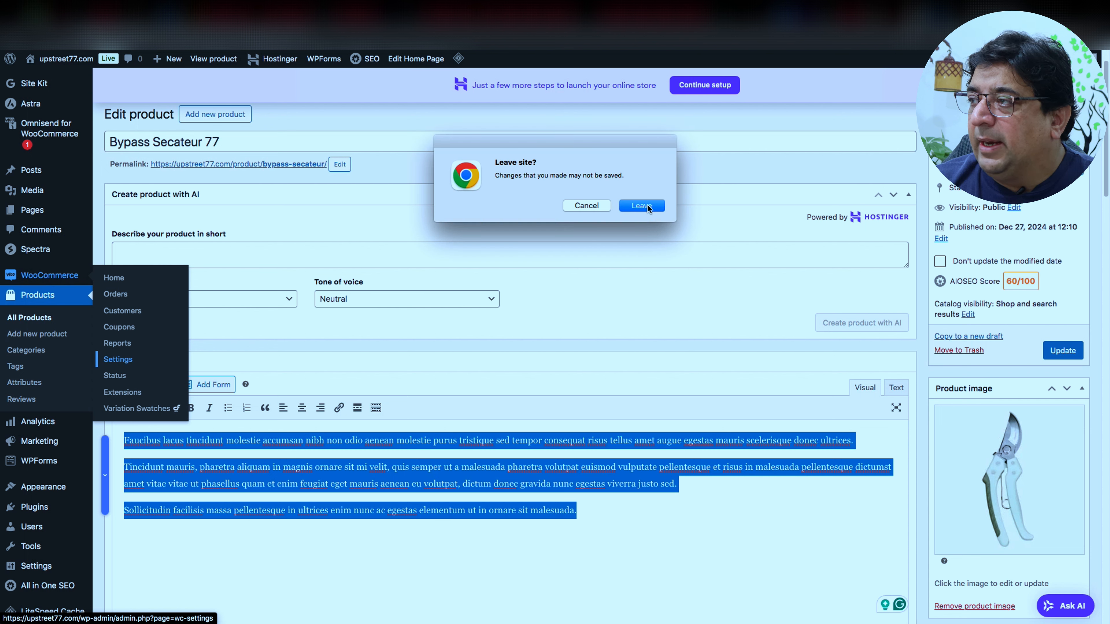
click(646, 207)
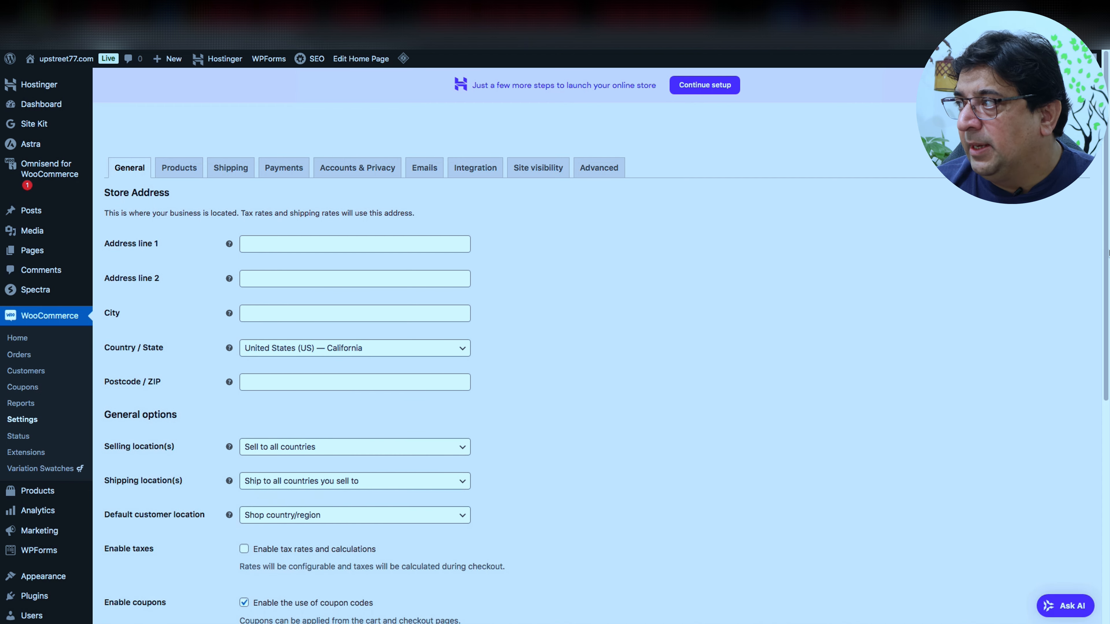
drag(1106, 255, 1105, 463)
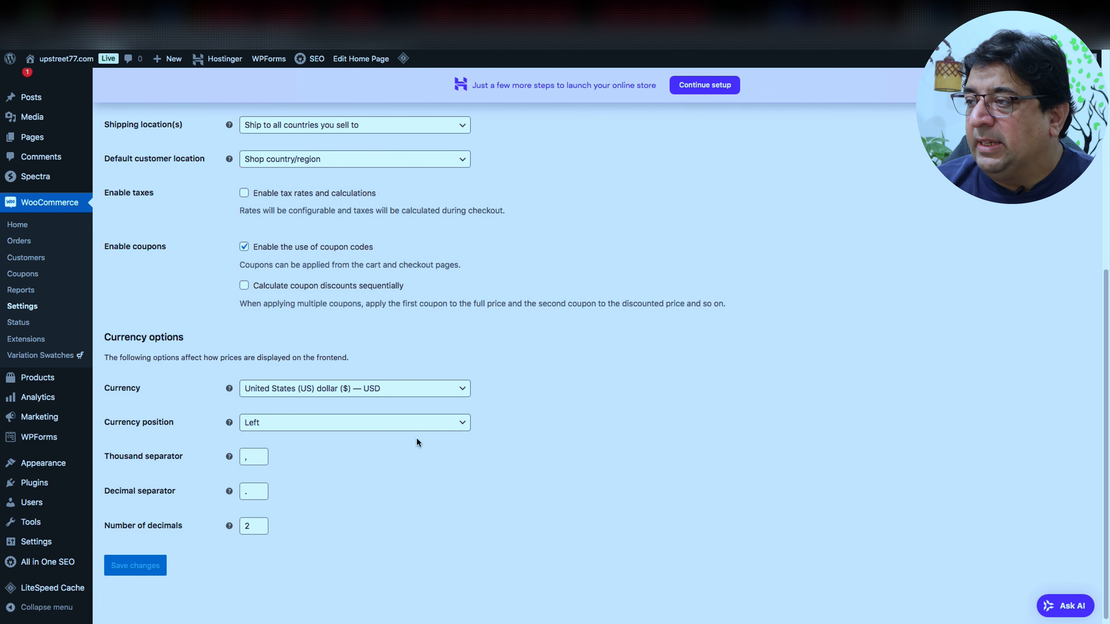
click(378, 390)
key(Up)
key(Up)
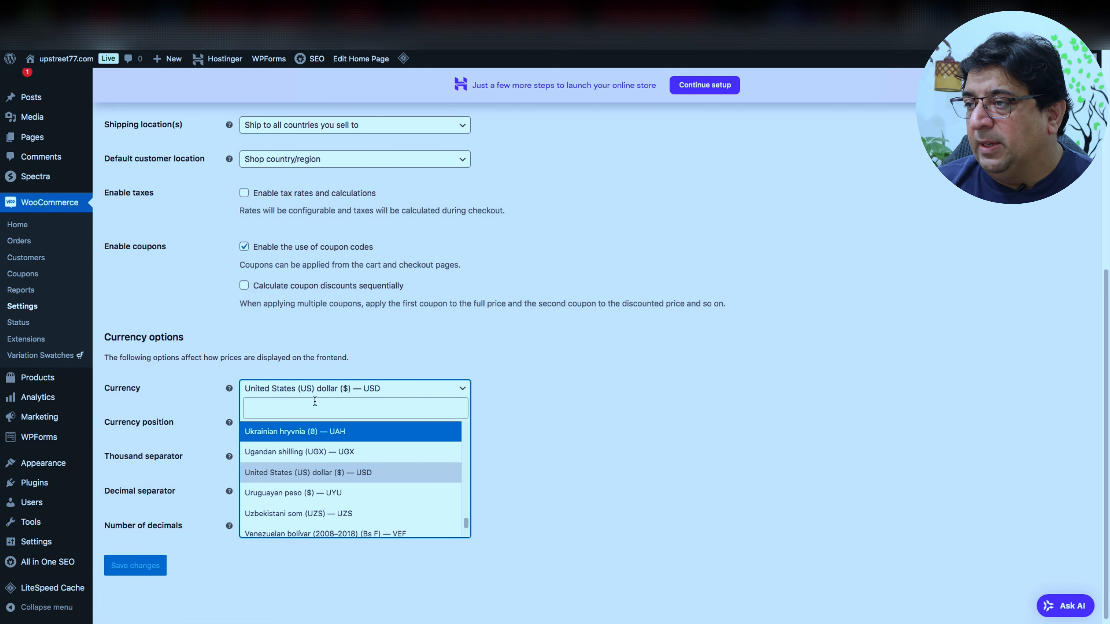
click(314, 405)
text(pk)
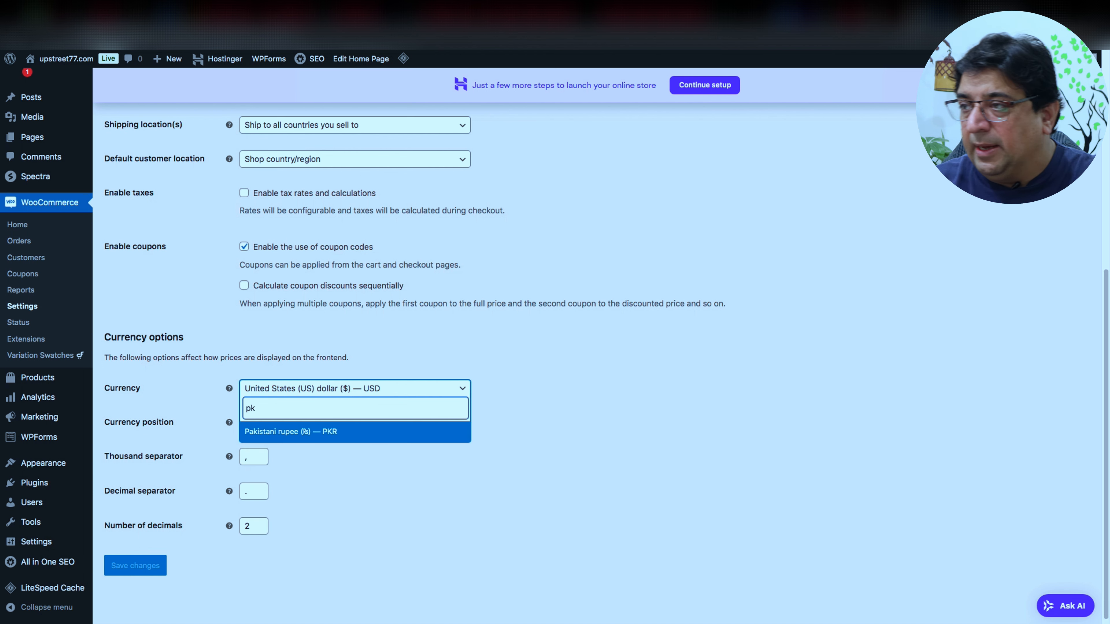
click(316, 432)
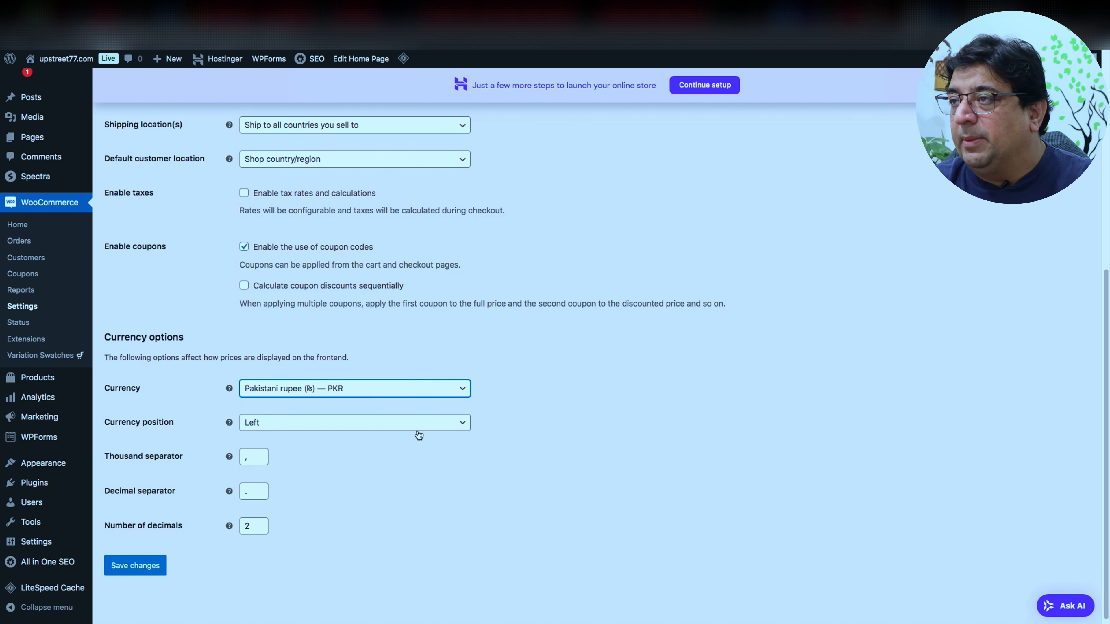
- Set the store Country / State to Pakistan — Islamabad Capital Territory
drag(1106, 446, 1104, 234)
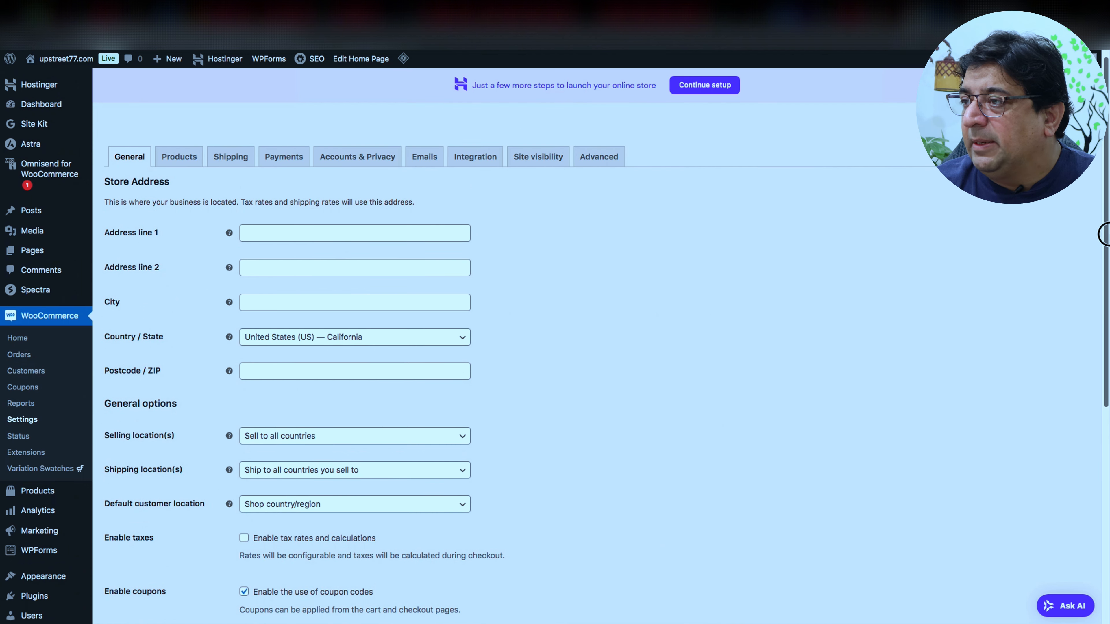
click(343, 342)
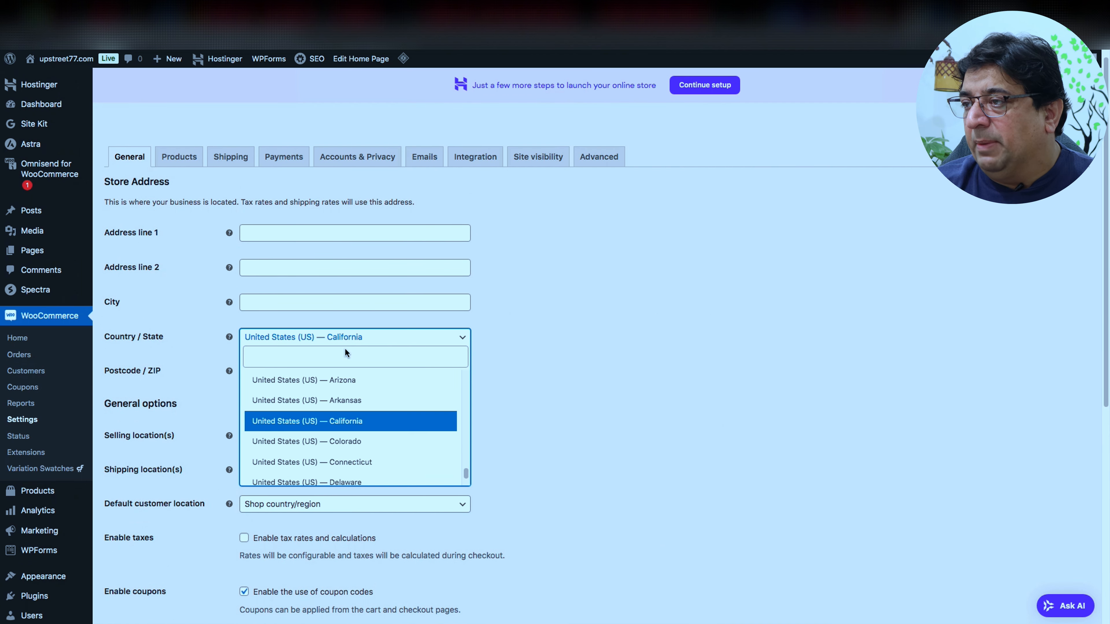
text(pa)
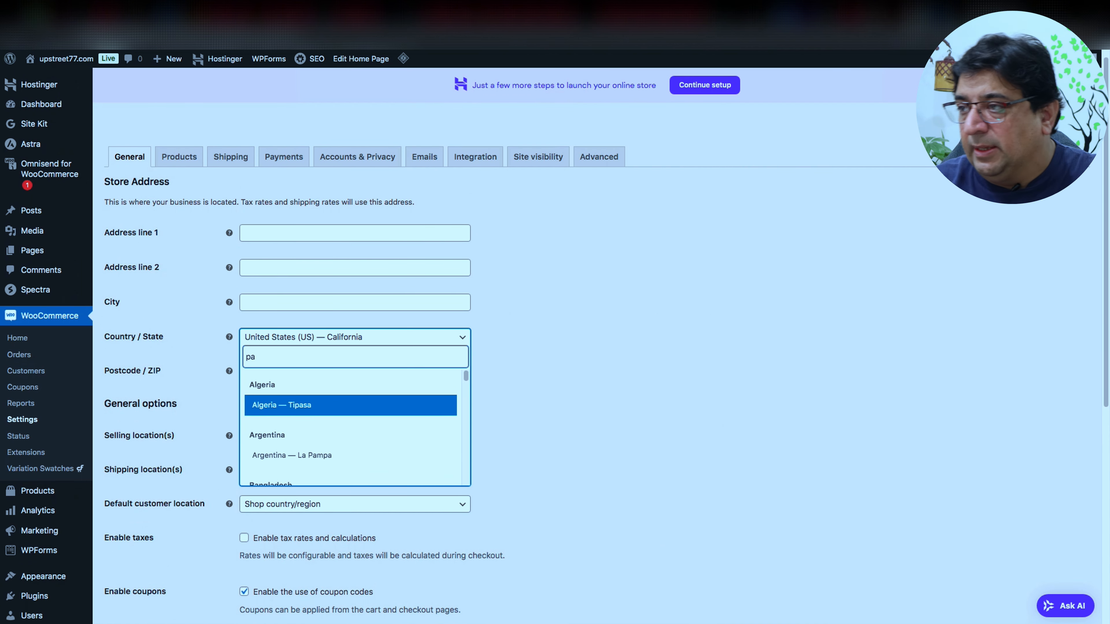
text(k)
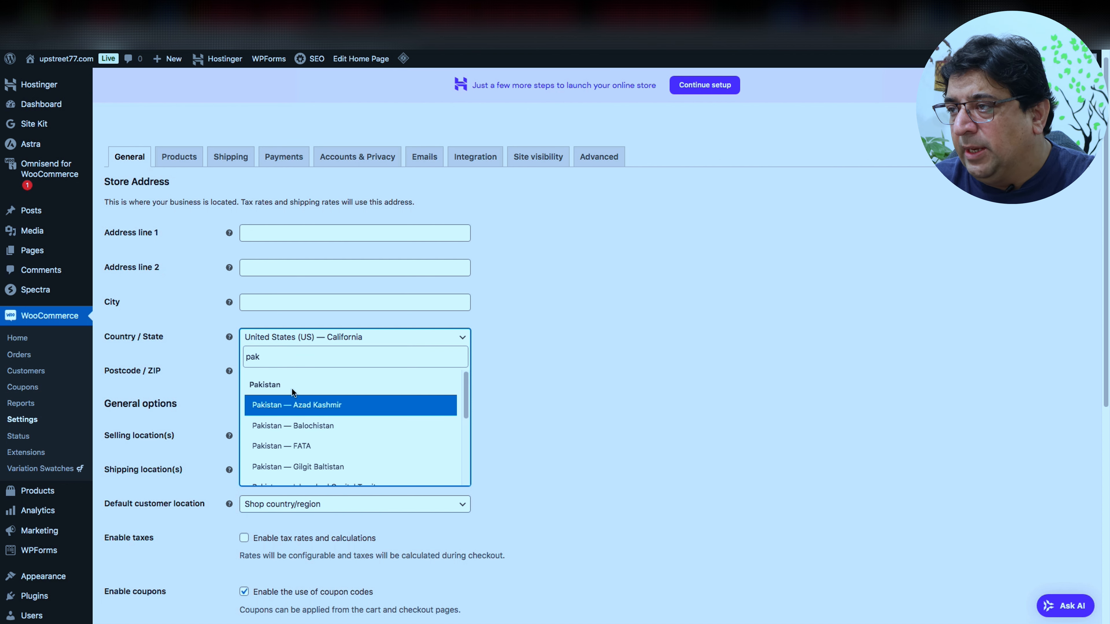
scroll(461, 416, down, 2)
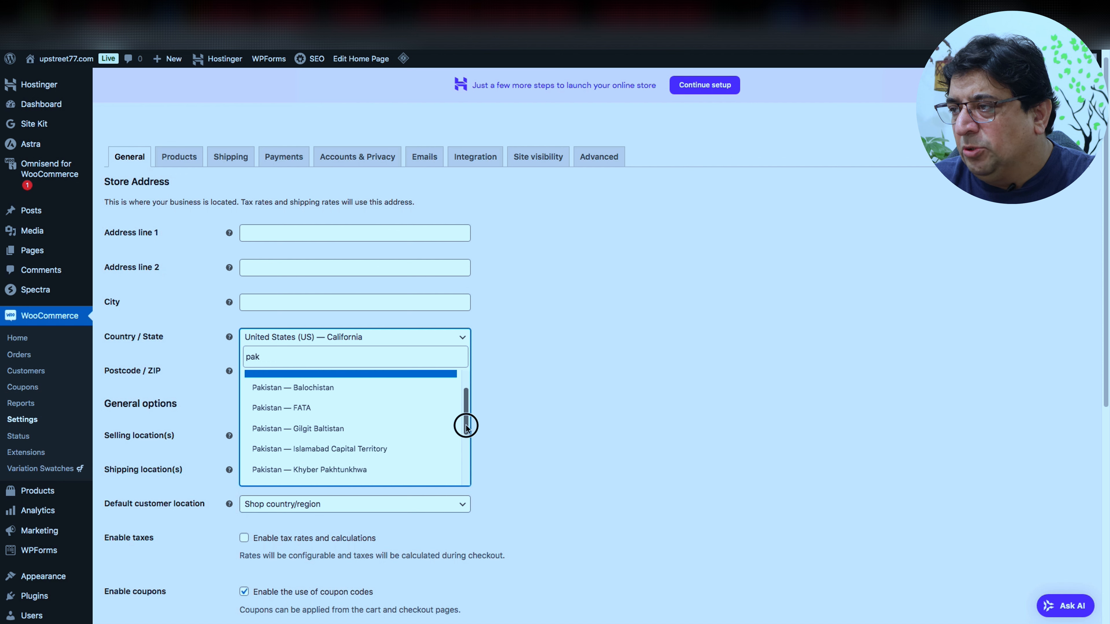
click(391, 443)
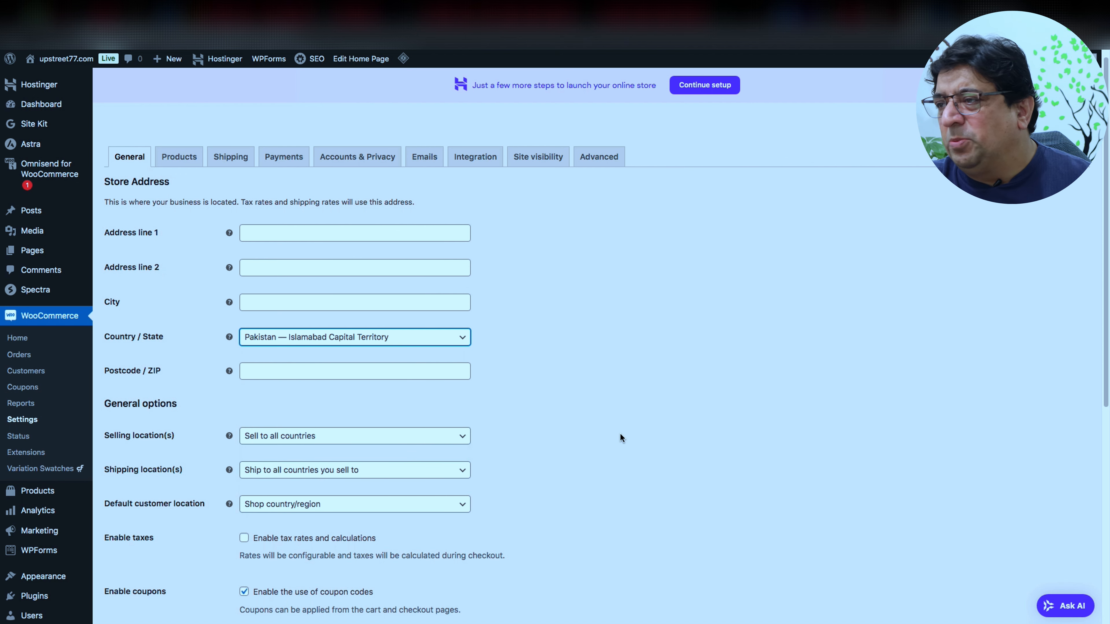
scroll(597, 399, down, 8)
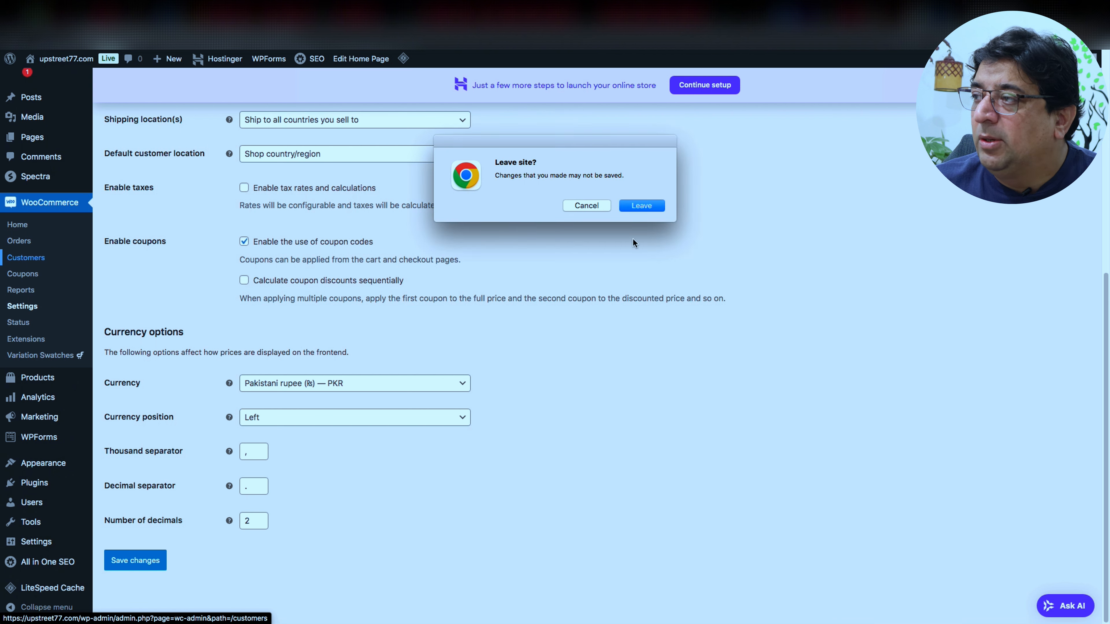
- Stay on the page, save the PKR currency and Islamabad address, and view the storefront home page
click(587, 206)
click(139, 564)
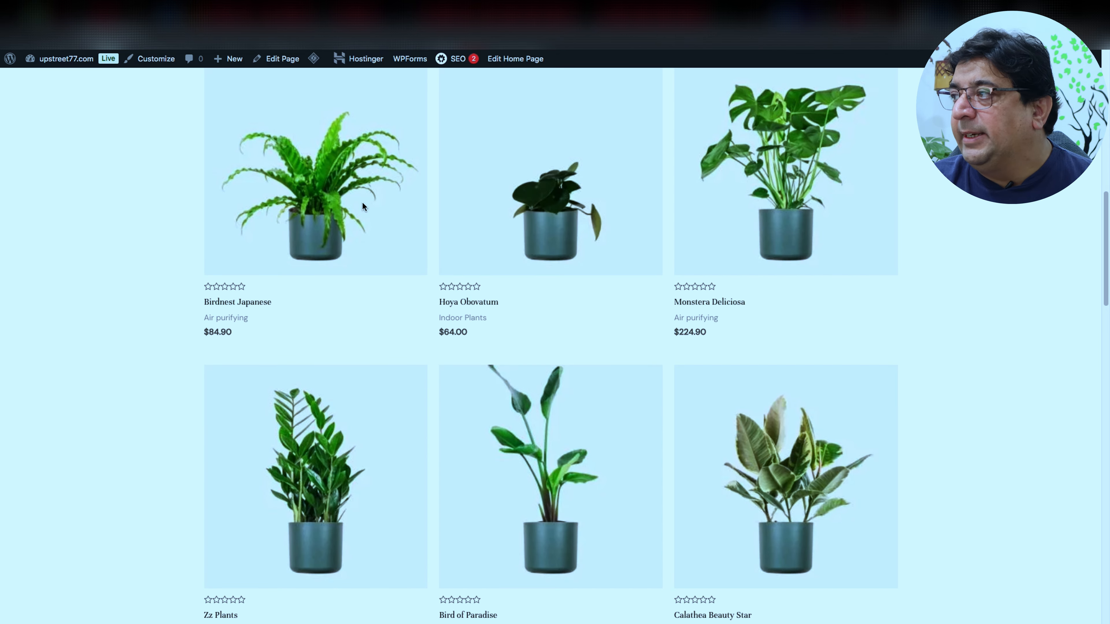
drag(1107, 257, 1108, 114)
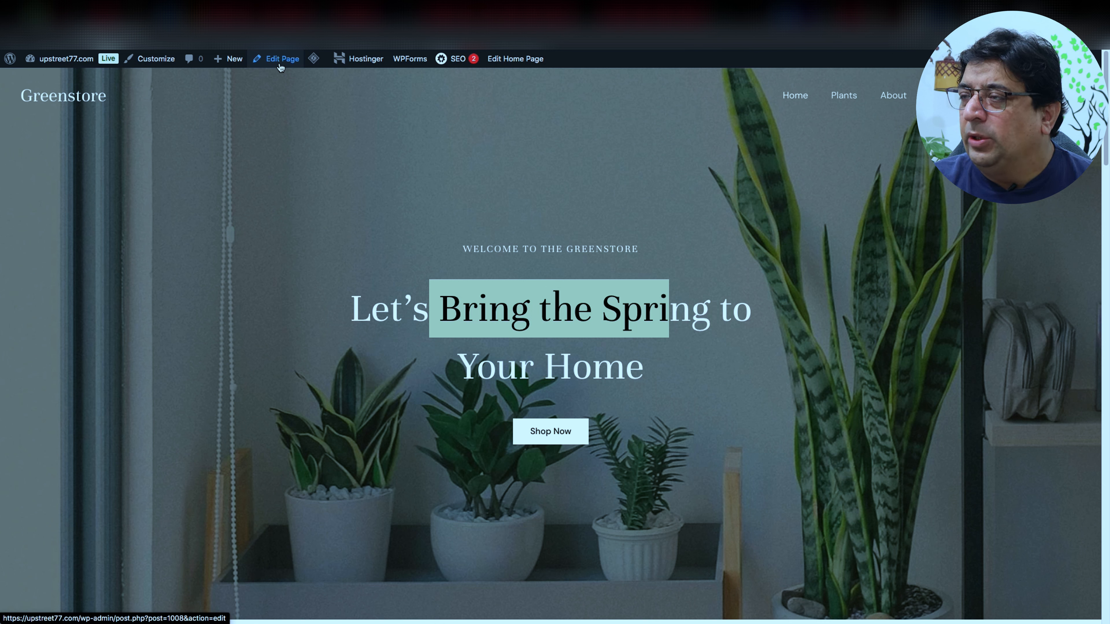
- Open the Home page in the block editor and replace the hero heading with 'Ye maira ghar hy'
click(281, 65)
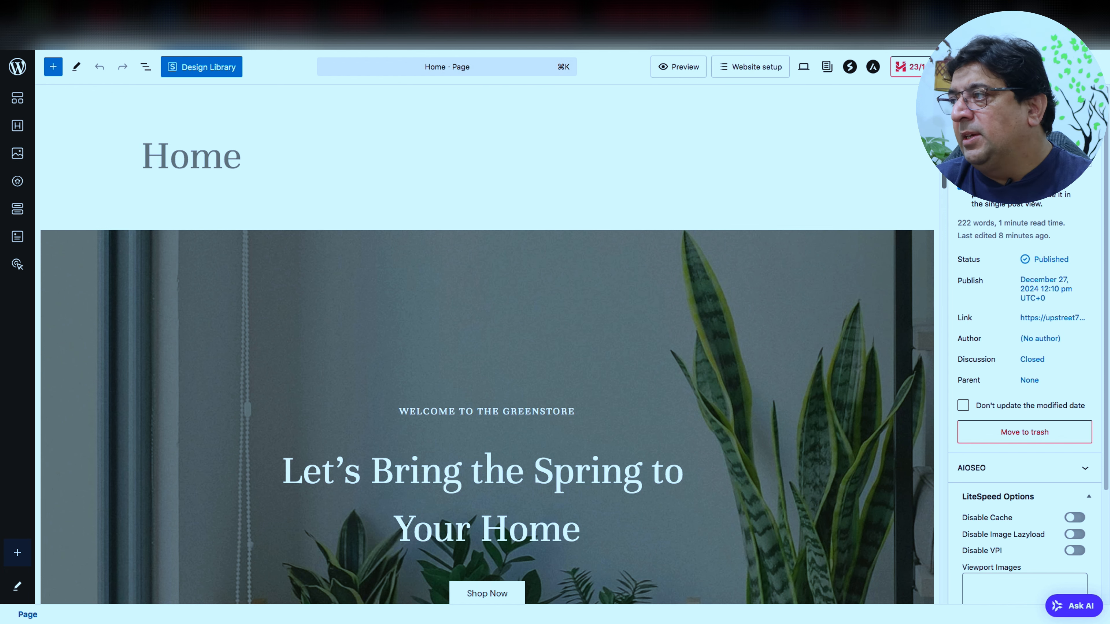
scroll(487, 344, down, 5)
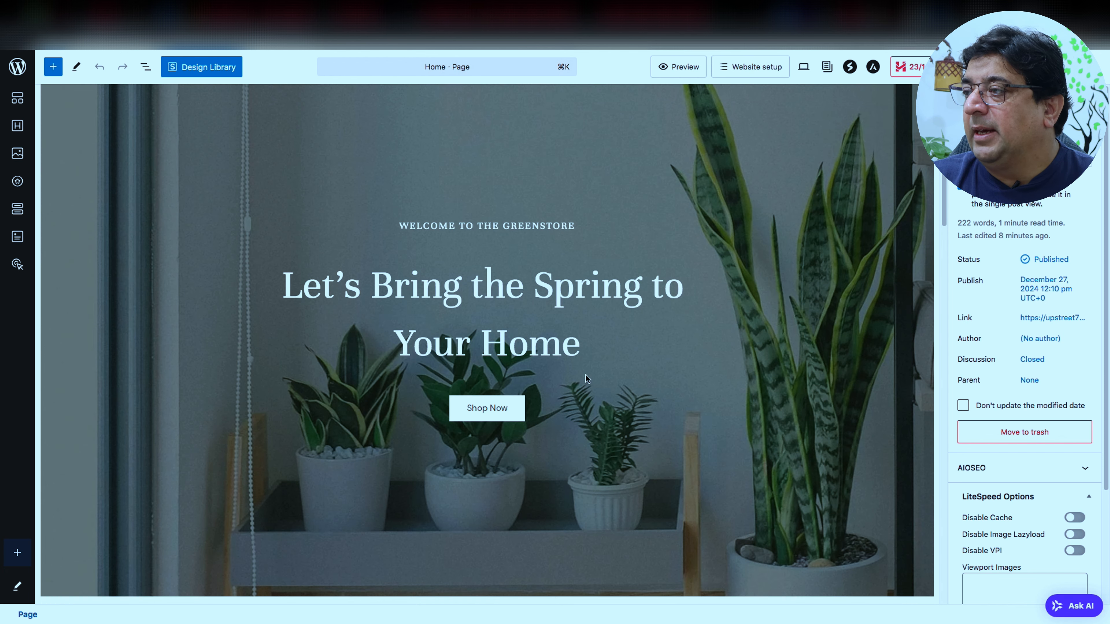
triple_click(297, 270)
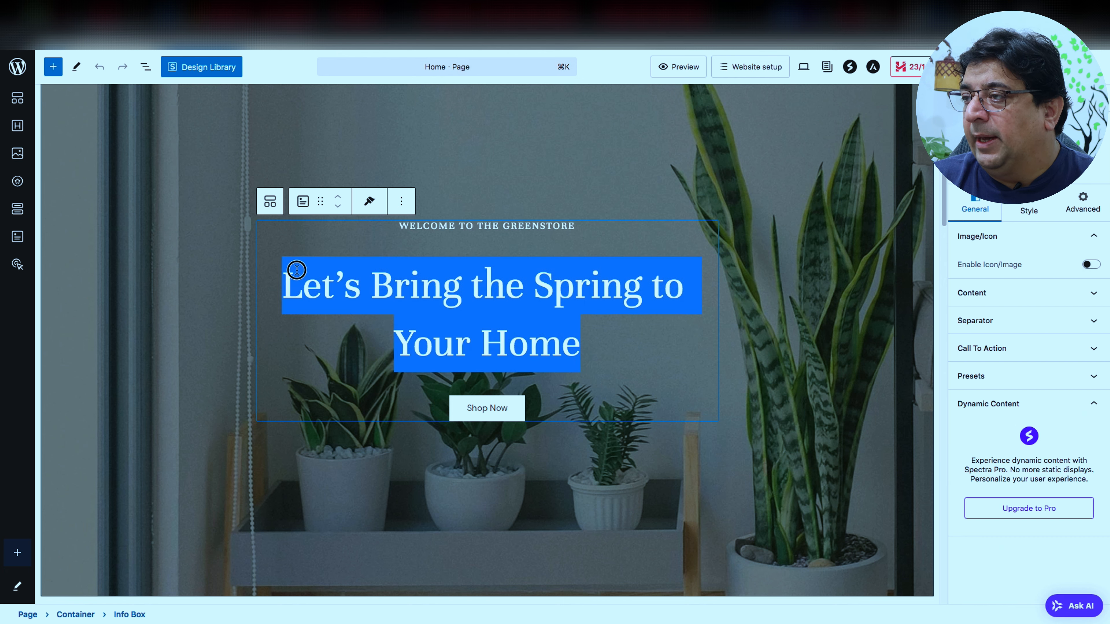
drag(297, 270, 292, 269)
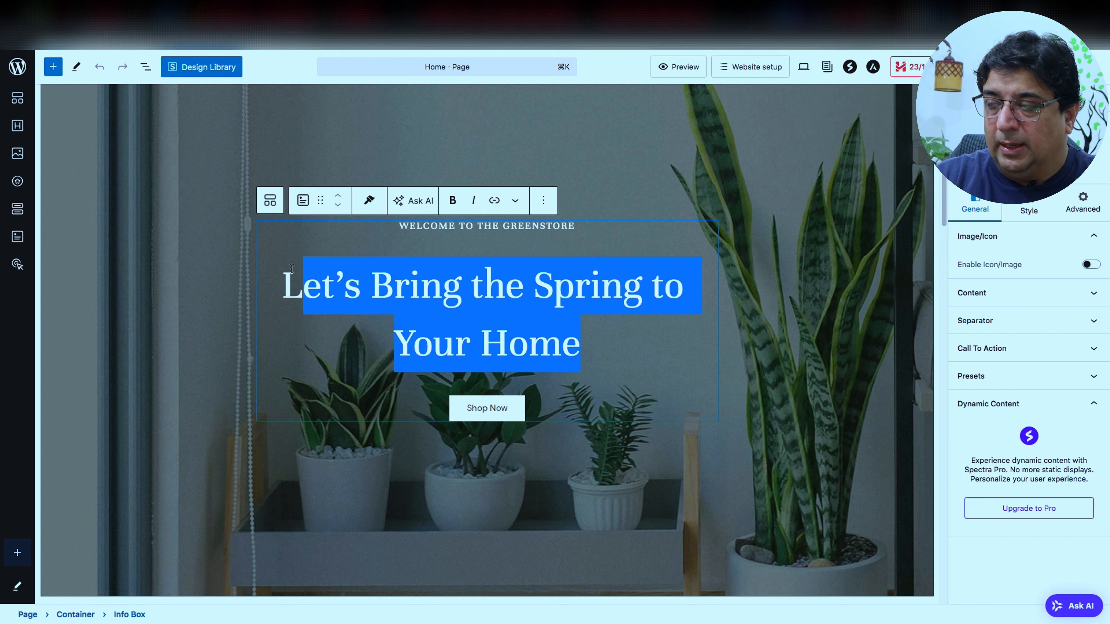
key(BackSpace)
key(BackSpace)
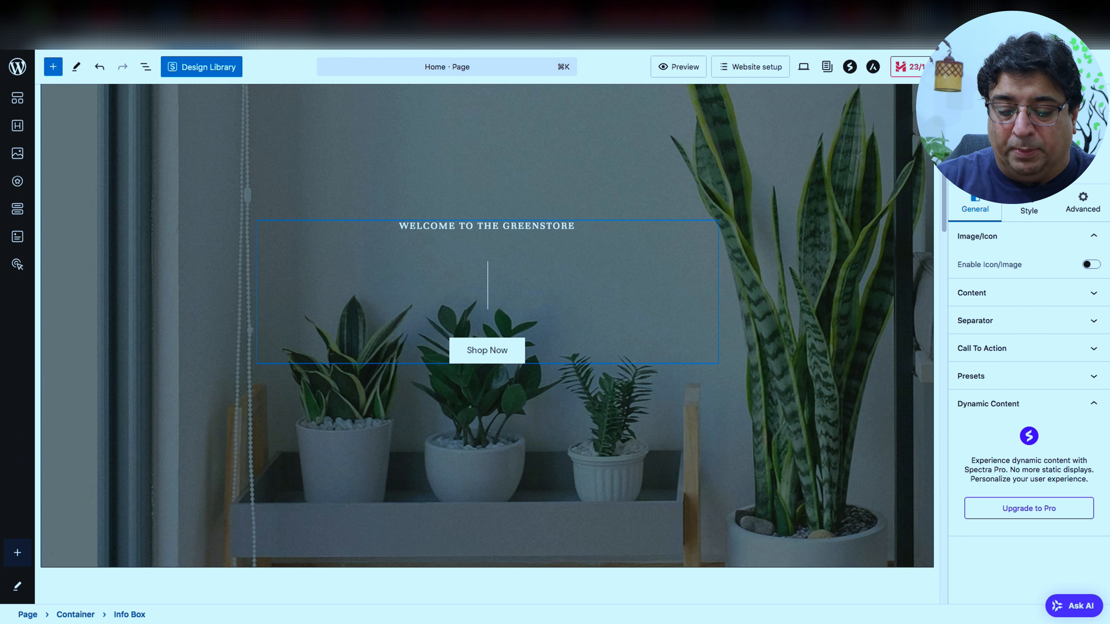
text(Ye maira )
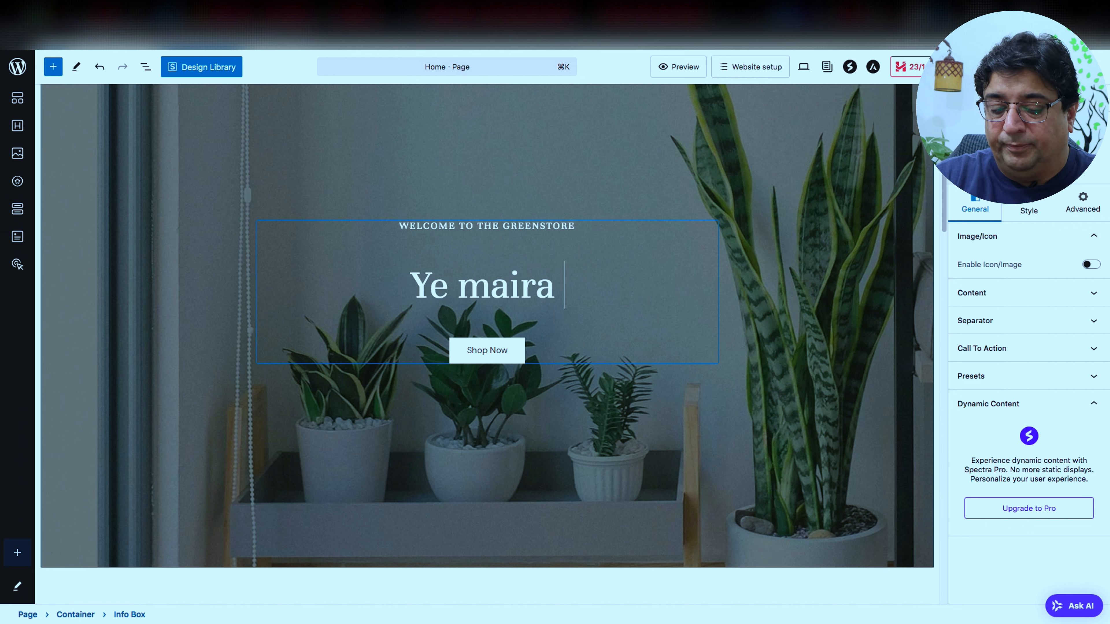
text(ghar hy)
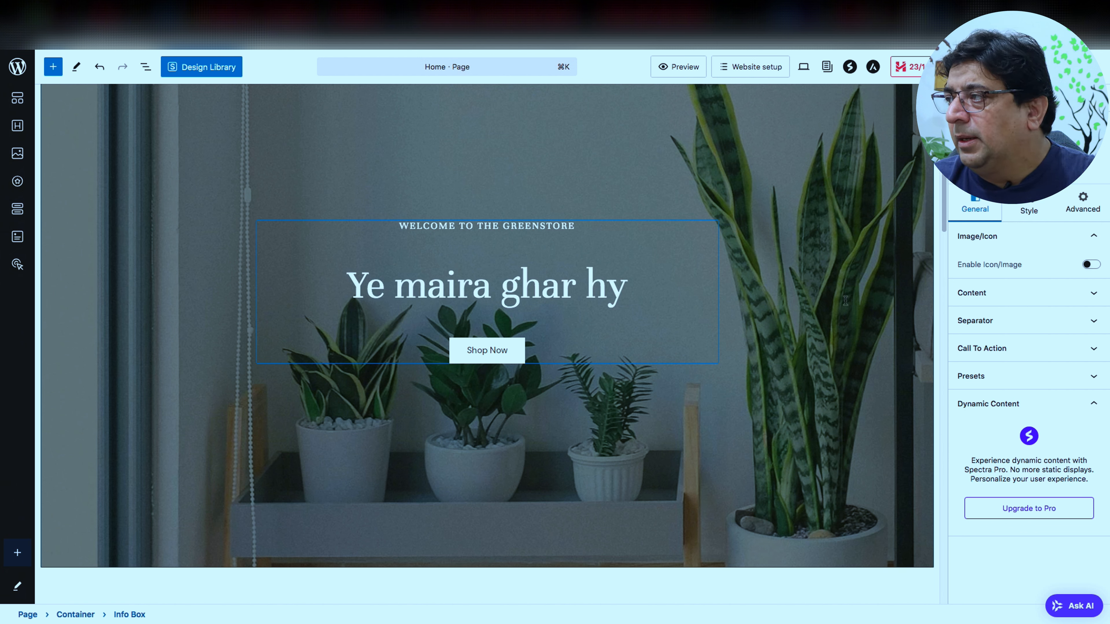
- Replace the Our Story heading 'For People Who Love Plants' with 'Text'
scroll(726, 278, down, 8)
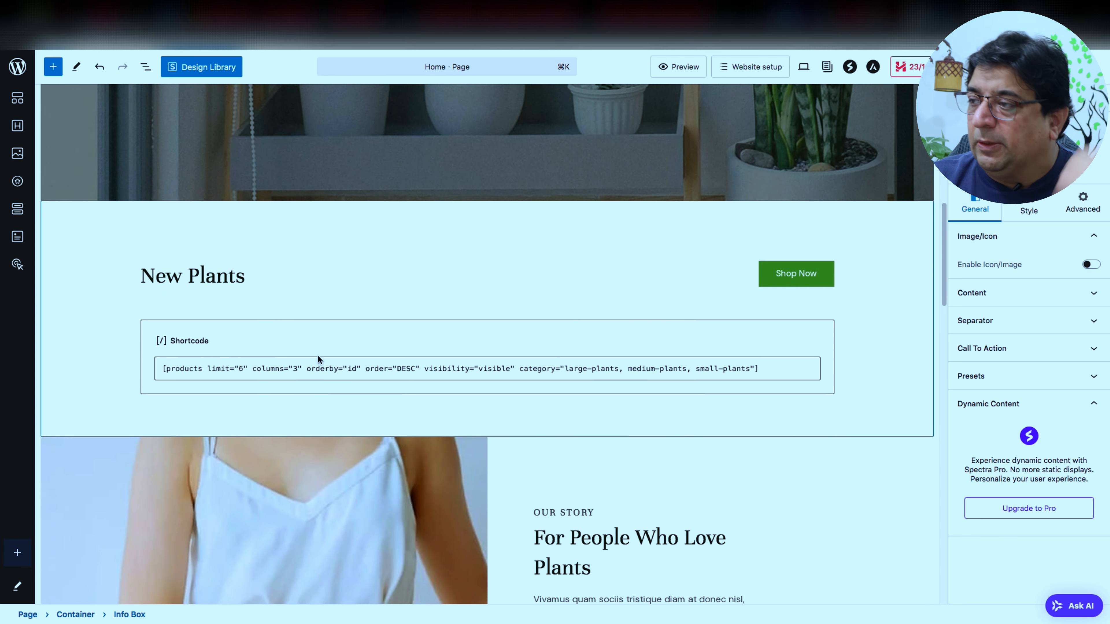
drag(945, 279, 942, 330)
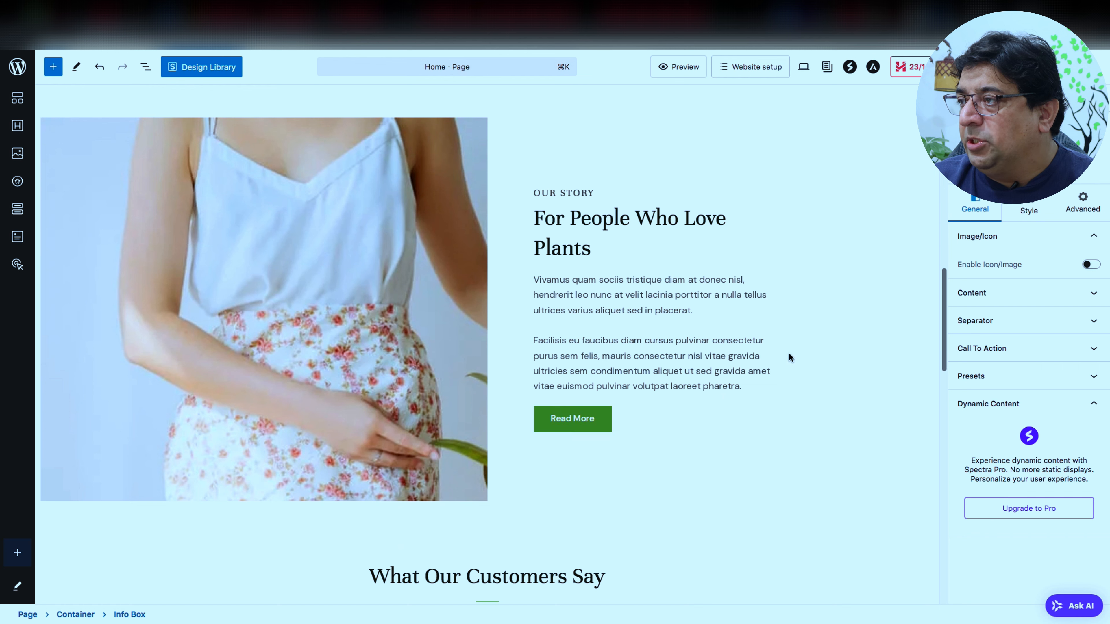
drag(572, 310, 662, 371)
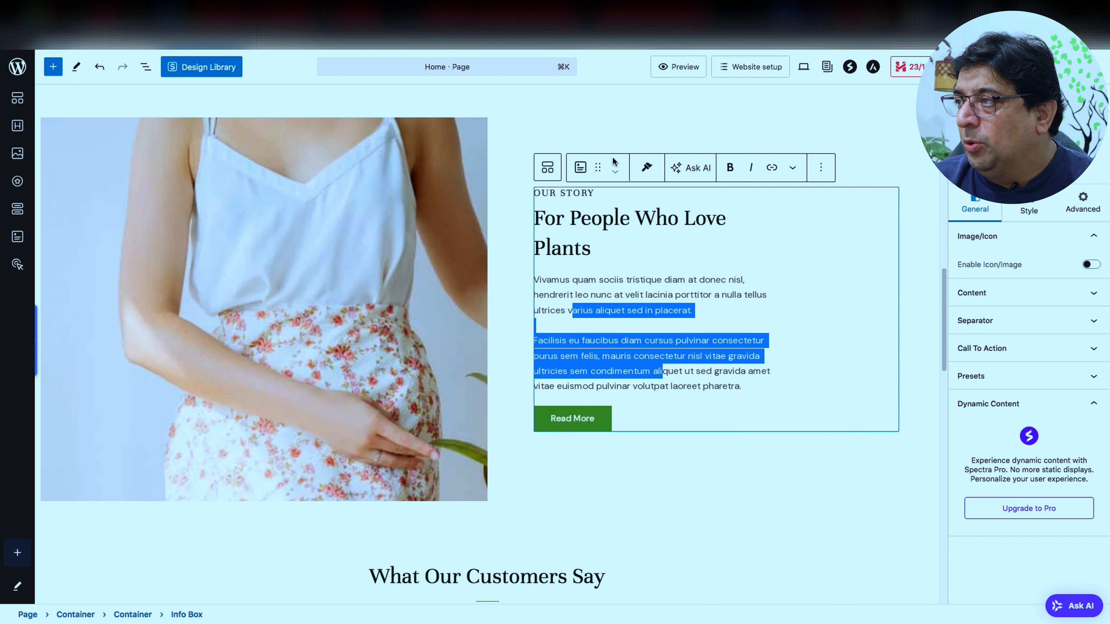
drag(597, 246, 536, 217)
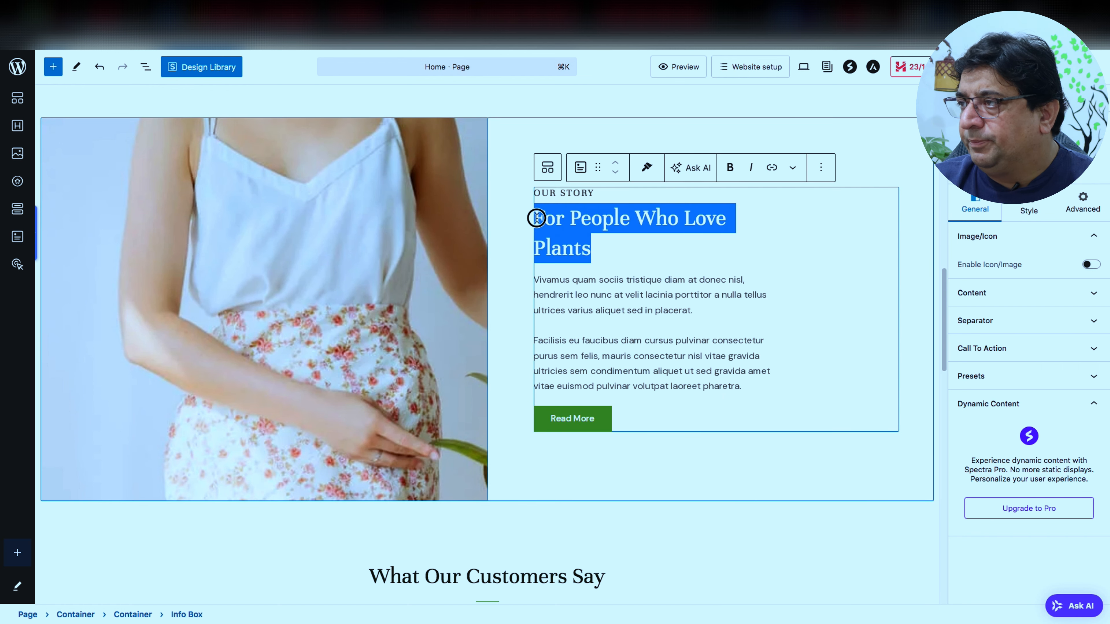
key(BackSpace)
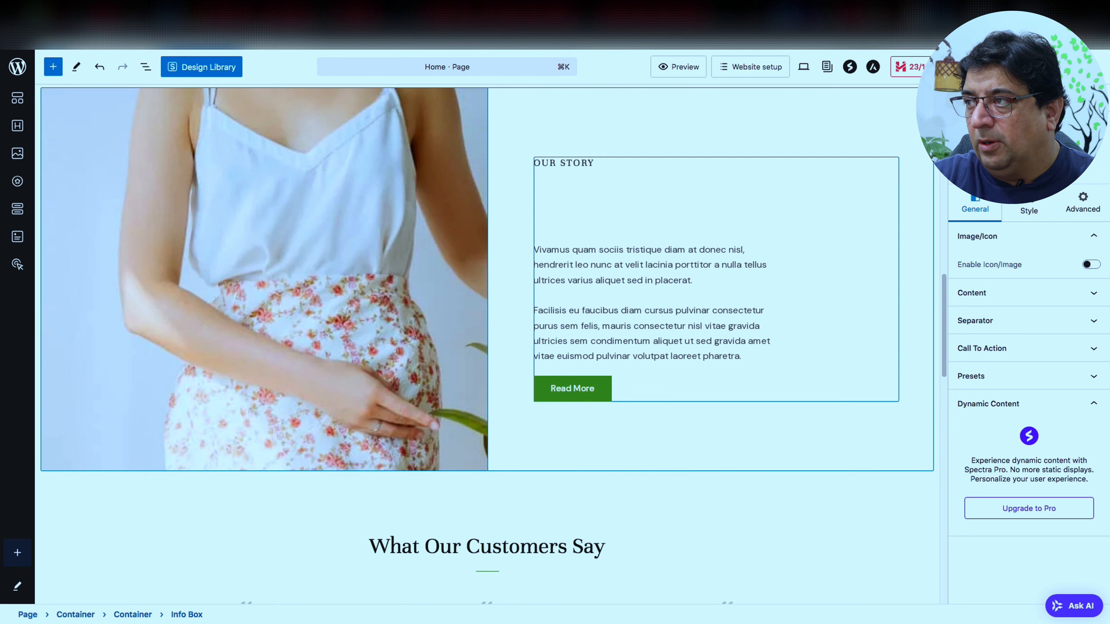
text(Text)
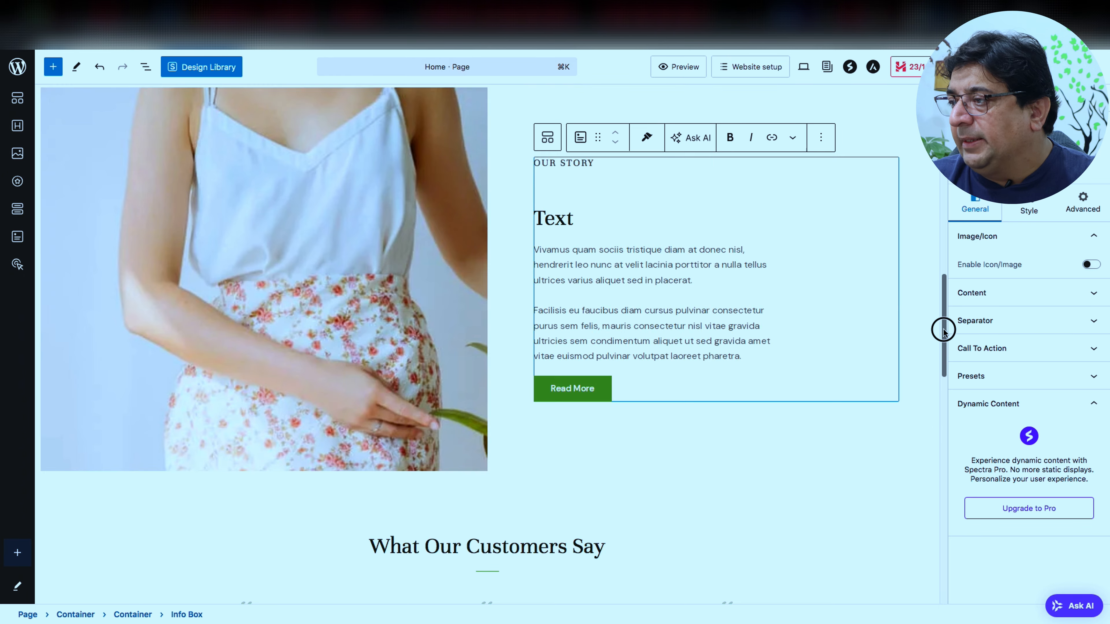
- Scroll past the testimonials to the Gift Card section and select 'Green' in its heading
drag(943, 330, 942, 367)
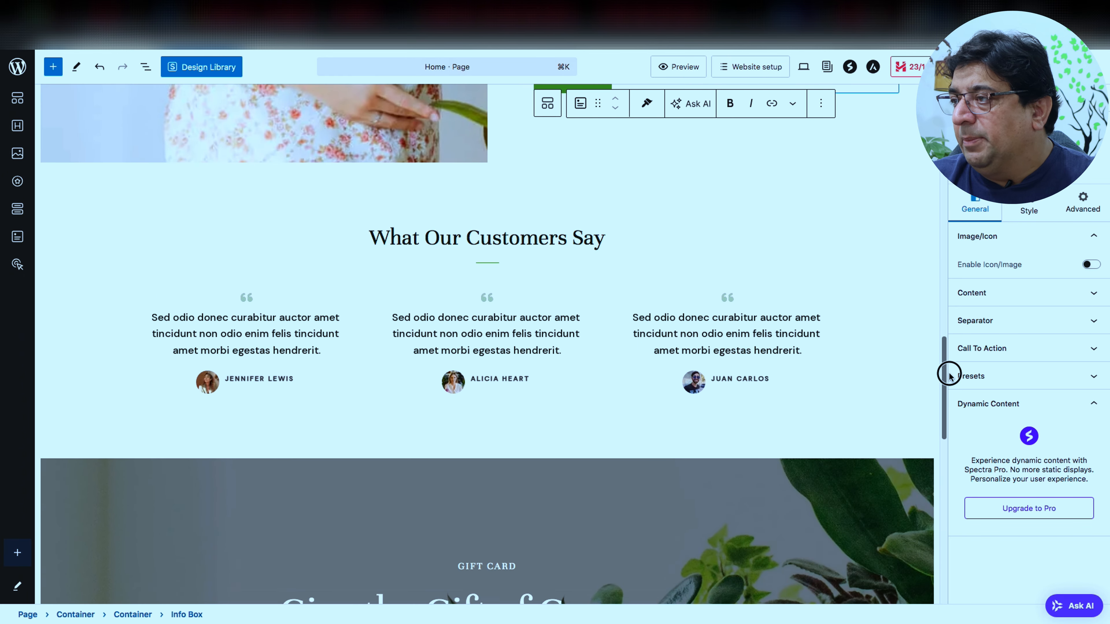
click(450, 389)
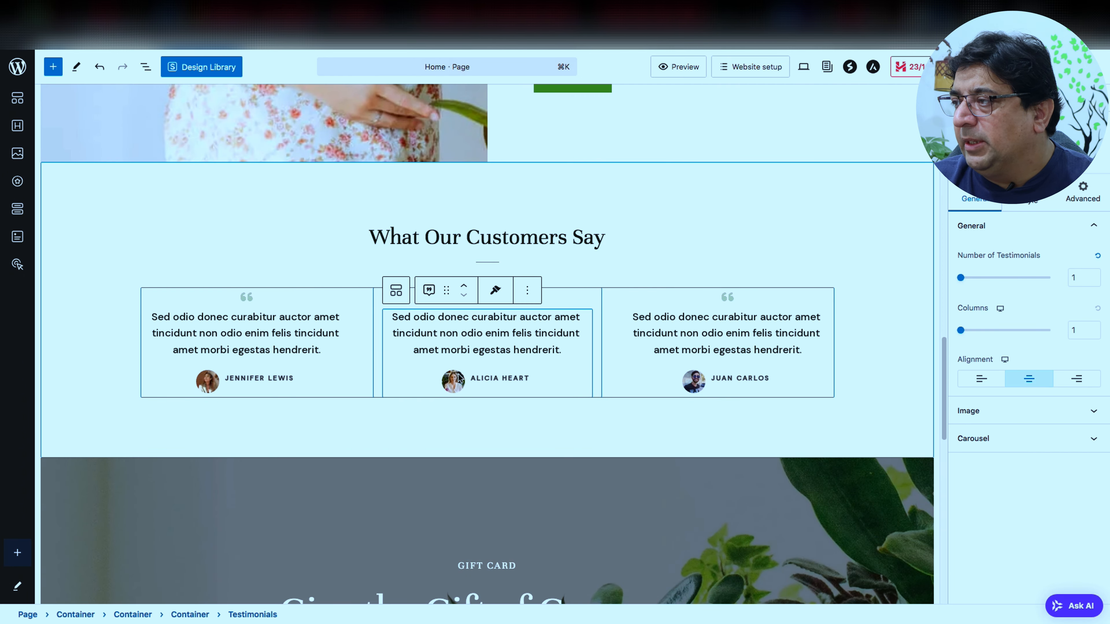
scroll(944, 396, down, 7)
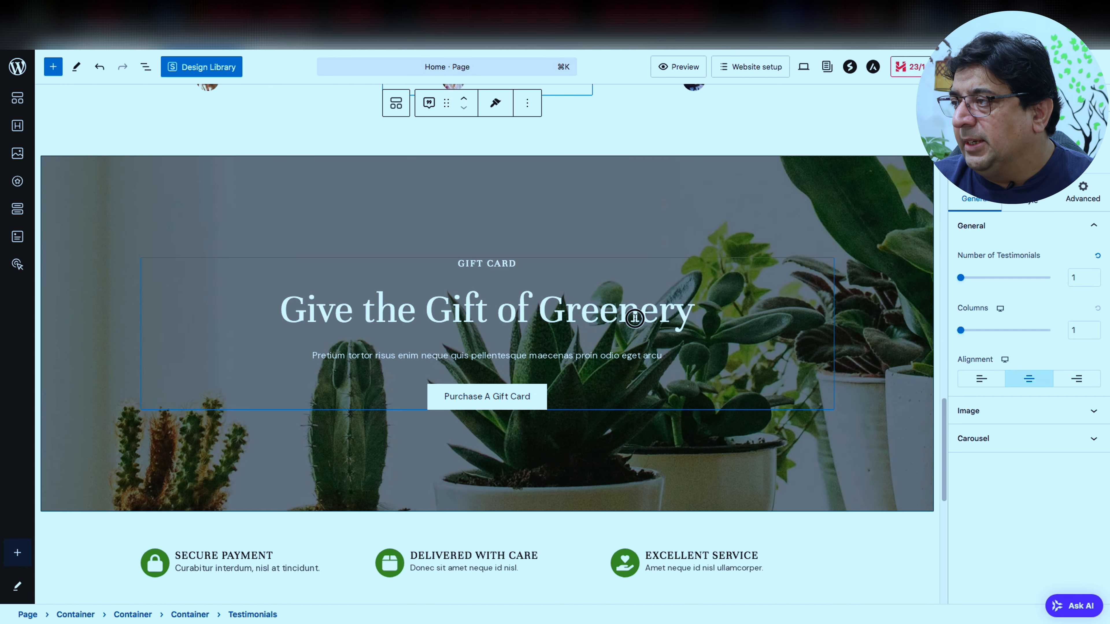
drag(634, 318, 528, 318)
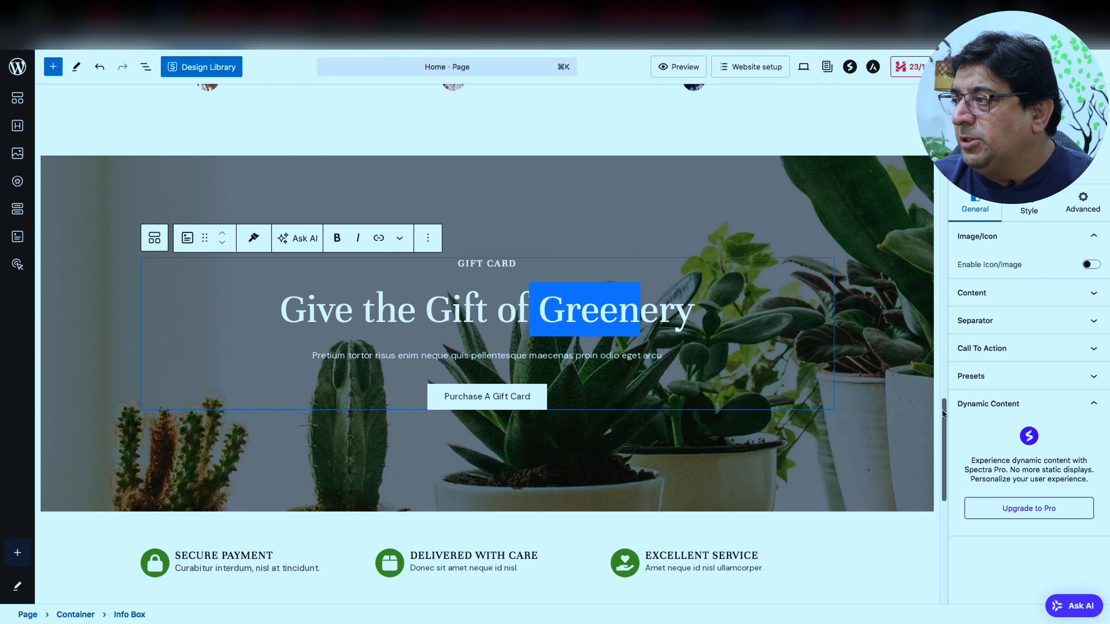
drag(942, 413, 943, 513)
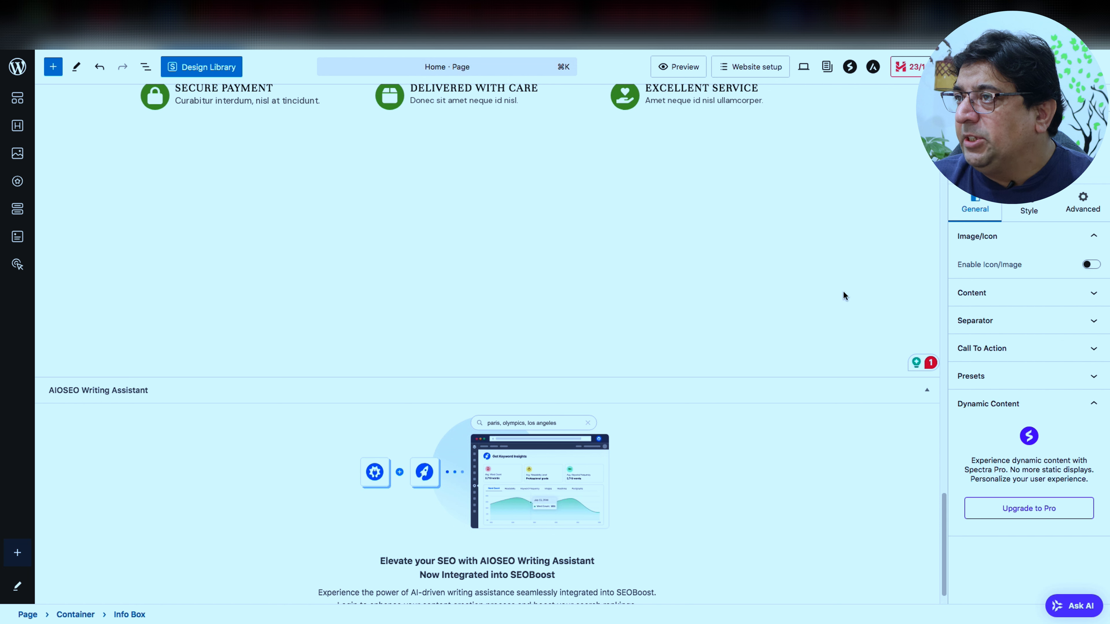